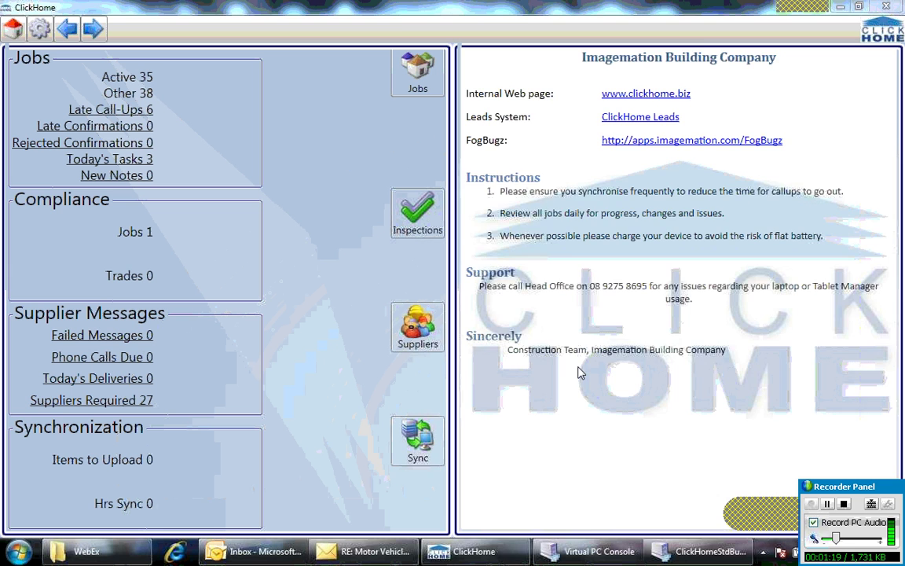
Open the synchronisation view and synchronise the job data with the server
click(418, 441)
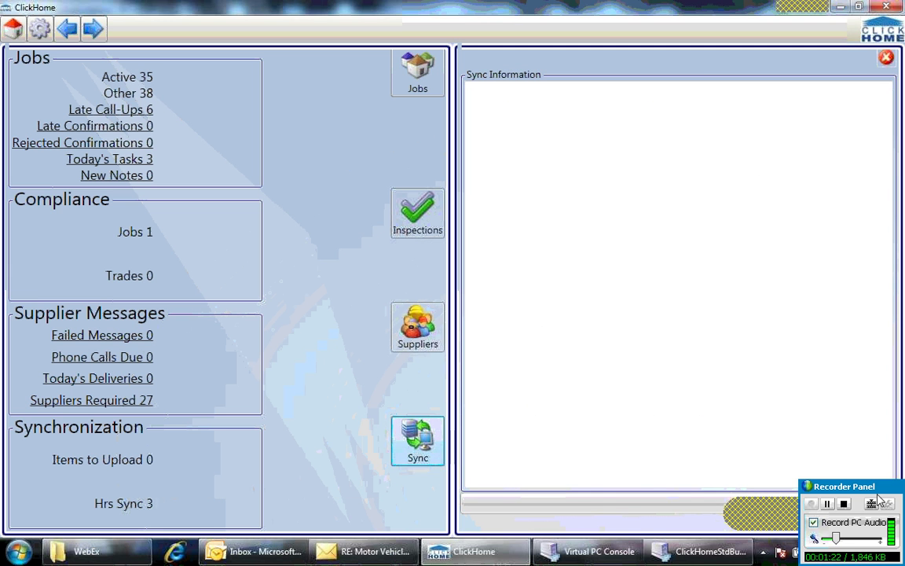
drag(880, 500, 621, 503)
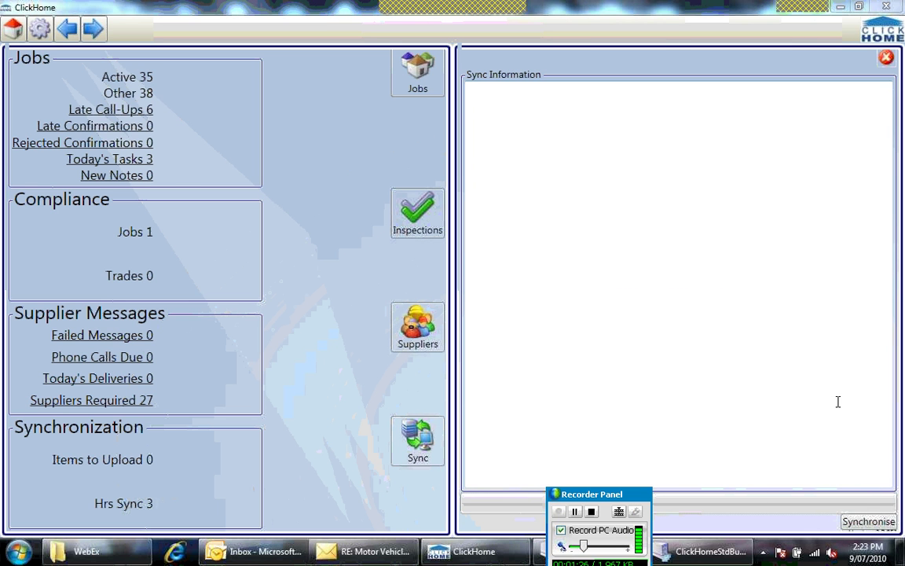
click(865, 522)
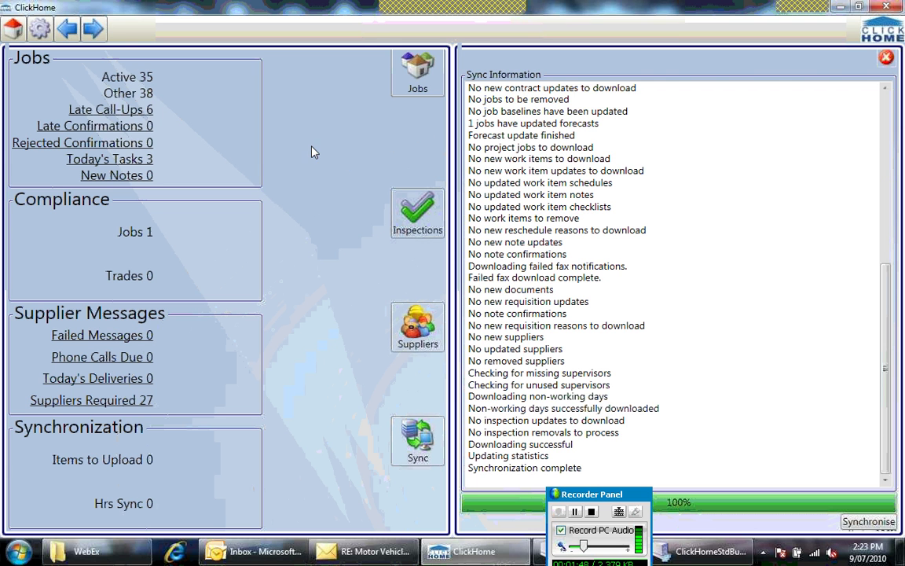
Open the list of active jobs and sort it by lot address and finally by stage
click(415, 79)
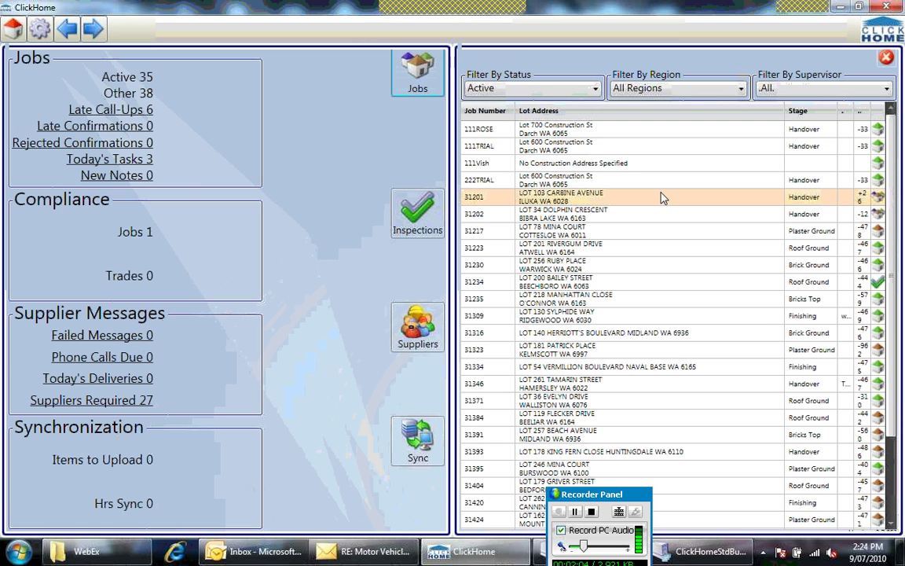
click(636, 113)
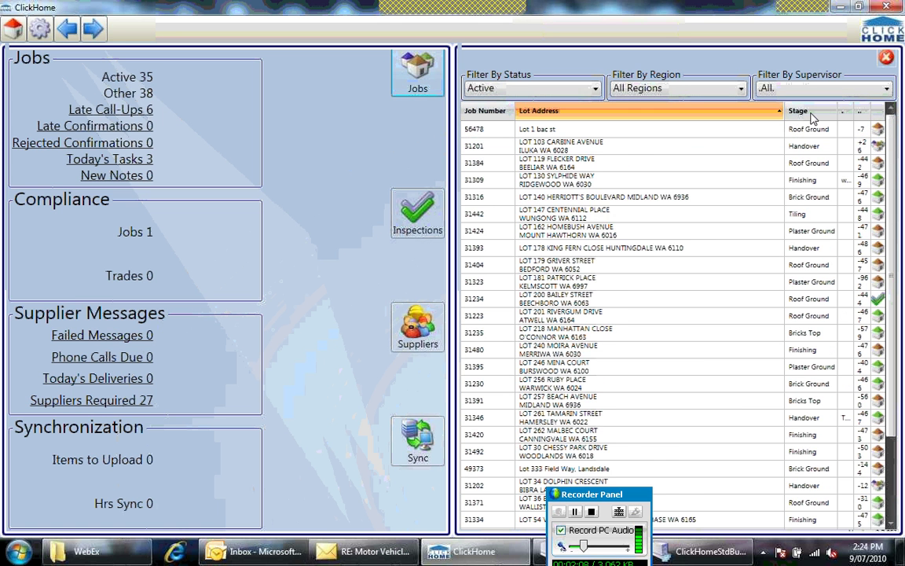
click(812, 114)
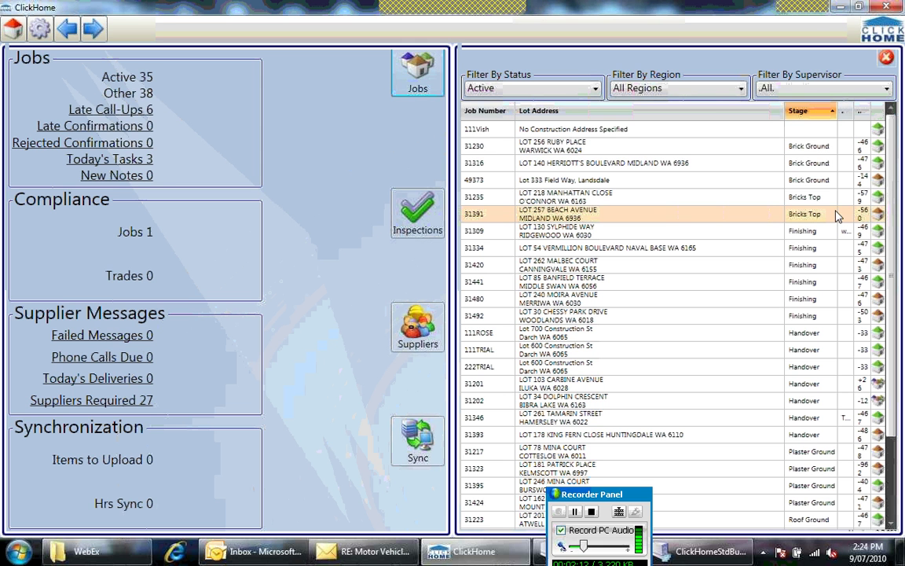
Open the task schedule of job 31391 and open its Int Door Frame 1st Flr task
click(878, 215)
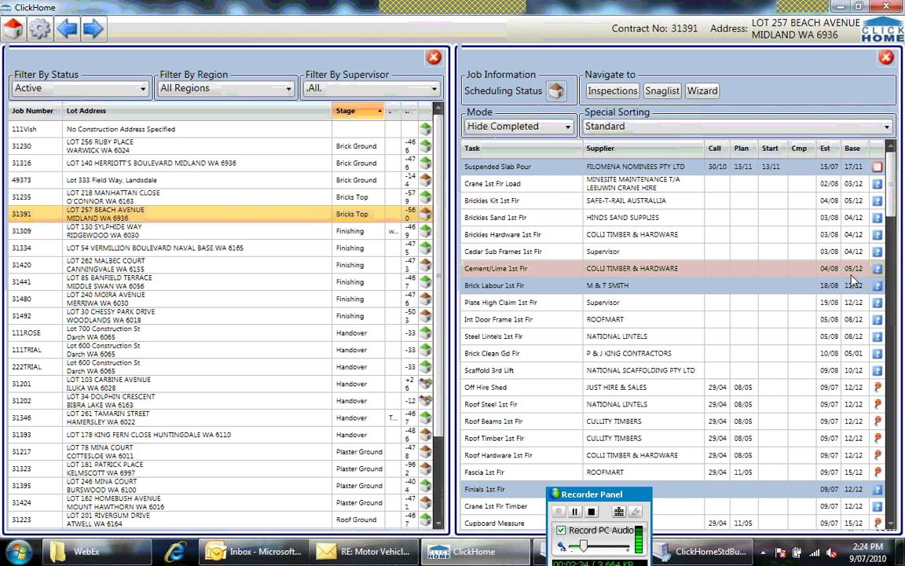
click(572, 202)
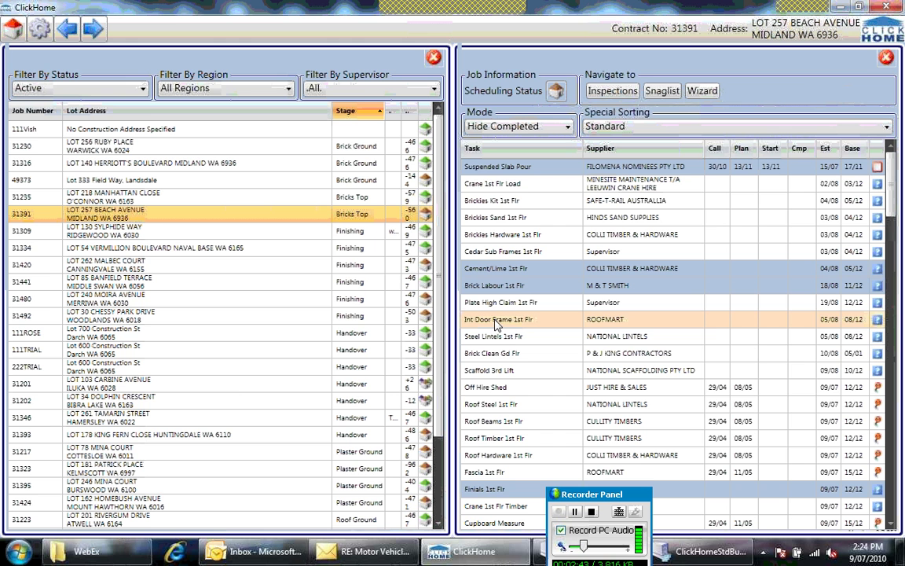
right_click(880, 327)
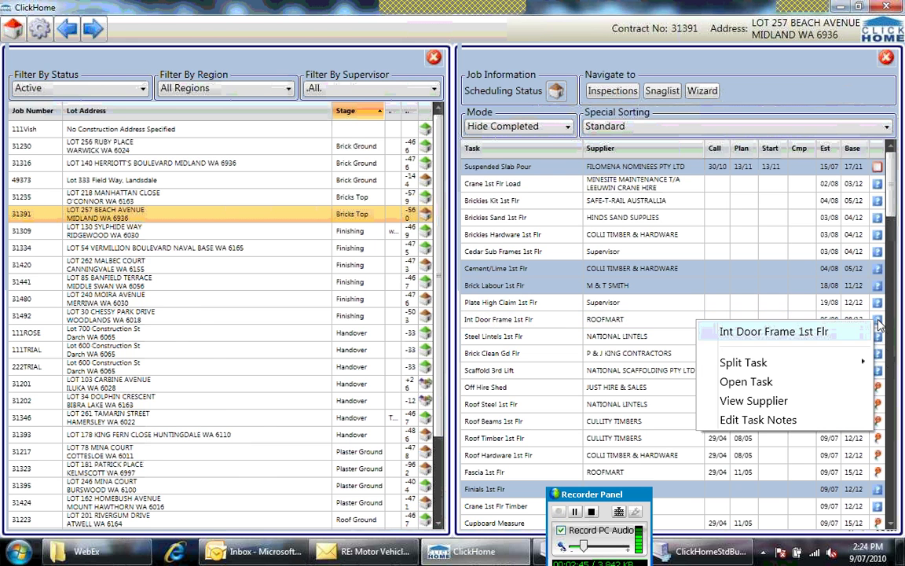
click(753, 383)
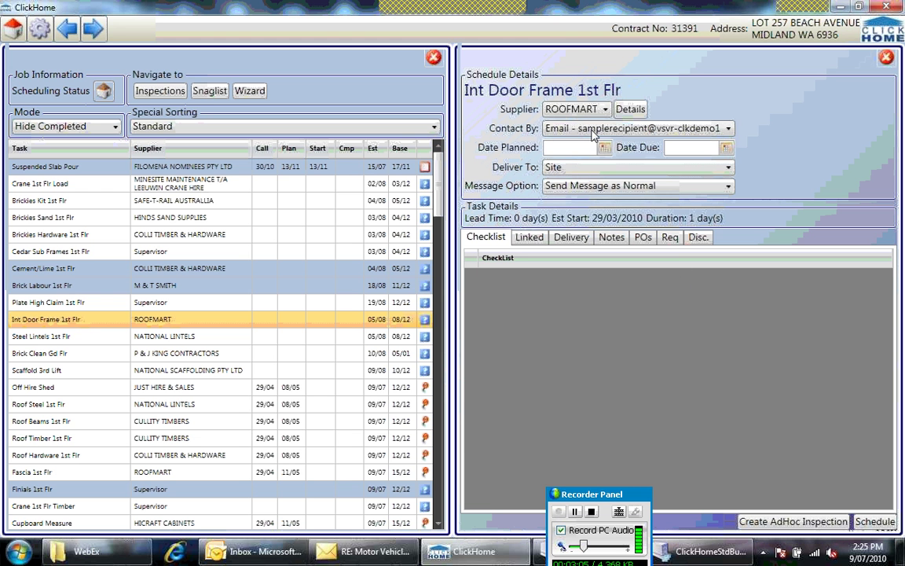
Keep ROOFMART as the task's supplier and set the planned date to 13/07/2010
click(576, 111)
click(572, 123)
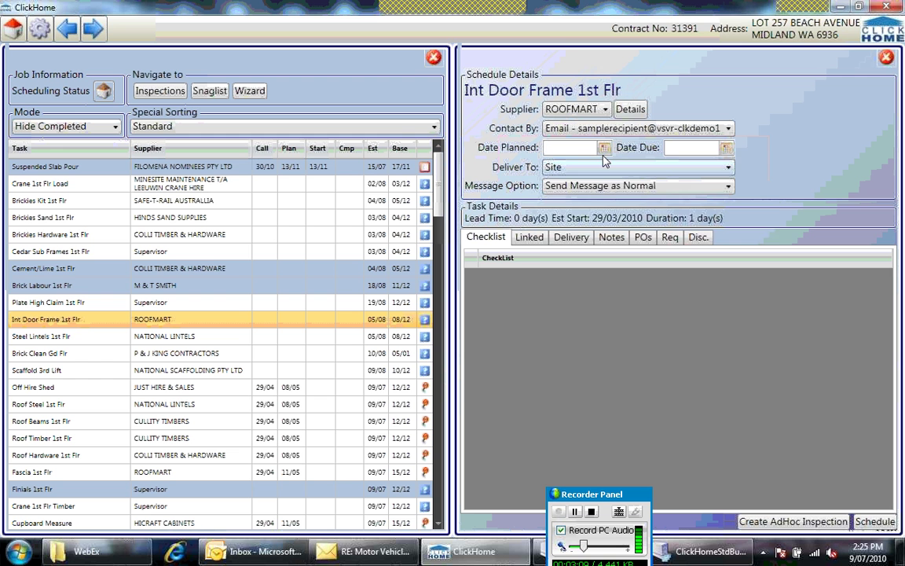
click(604, 147)
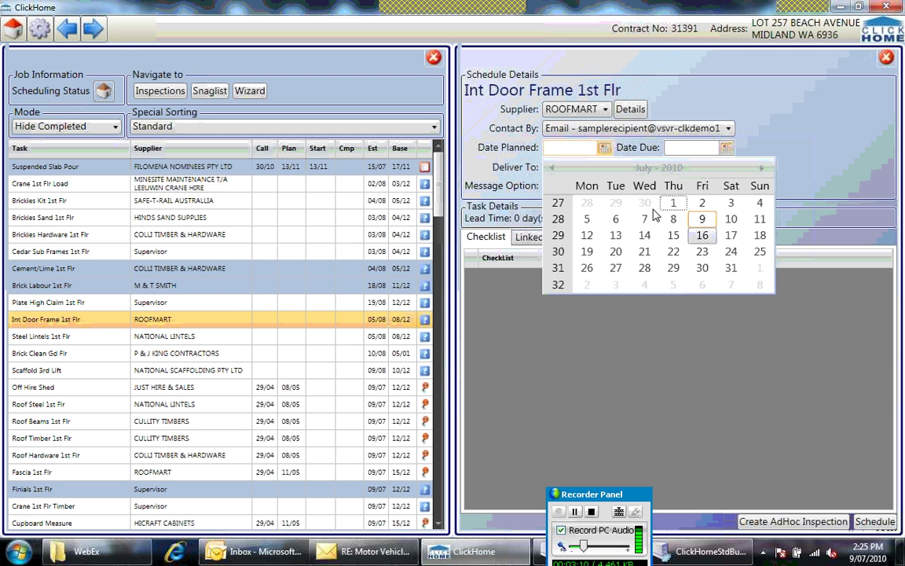
click(615, 235)
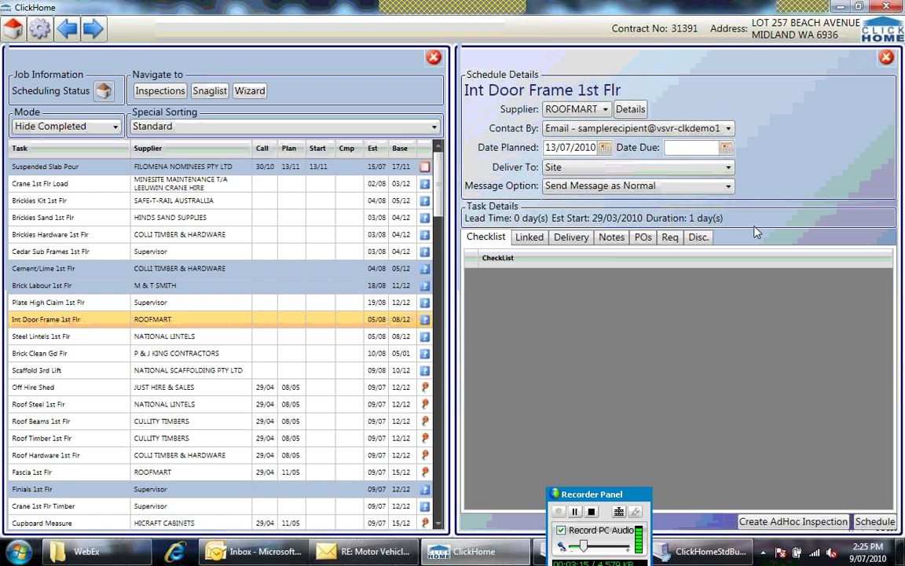
Review the task's linked tasks, delivery instructions, notes, purchase orders, requisitions and discussions, and return to its checklist
click(526, 238)
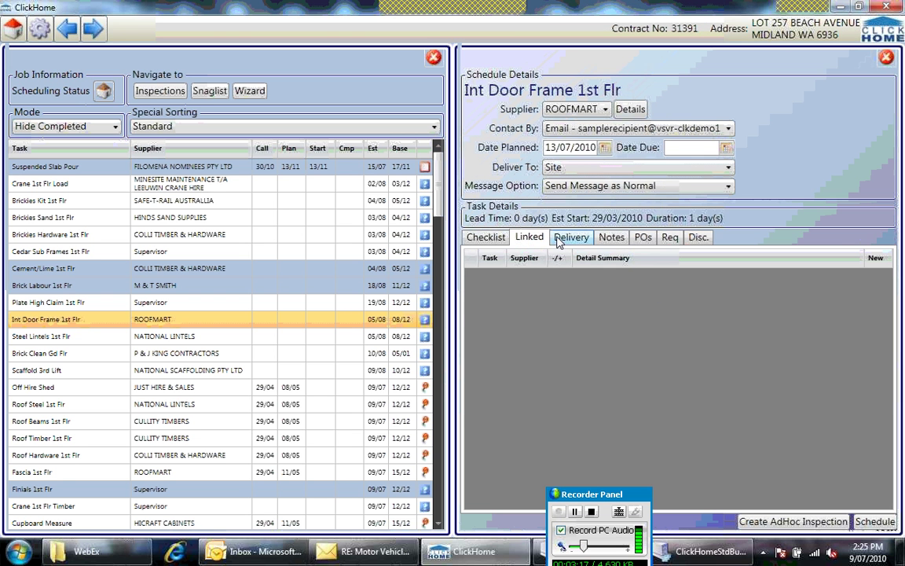
click(563, 242)
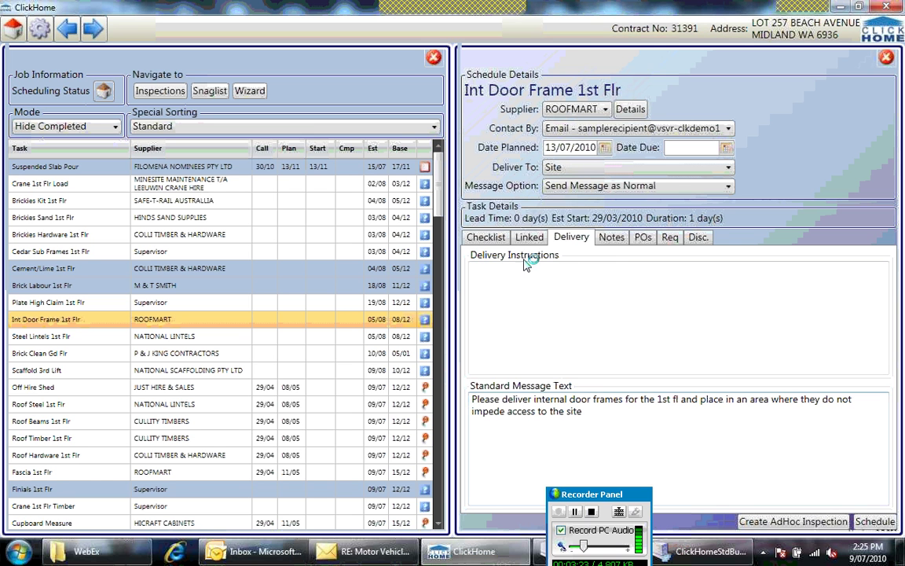
click(613, 240)
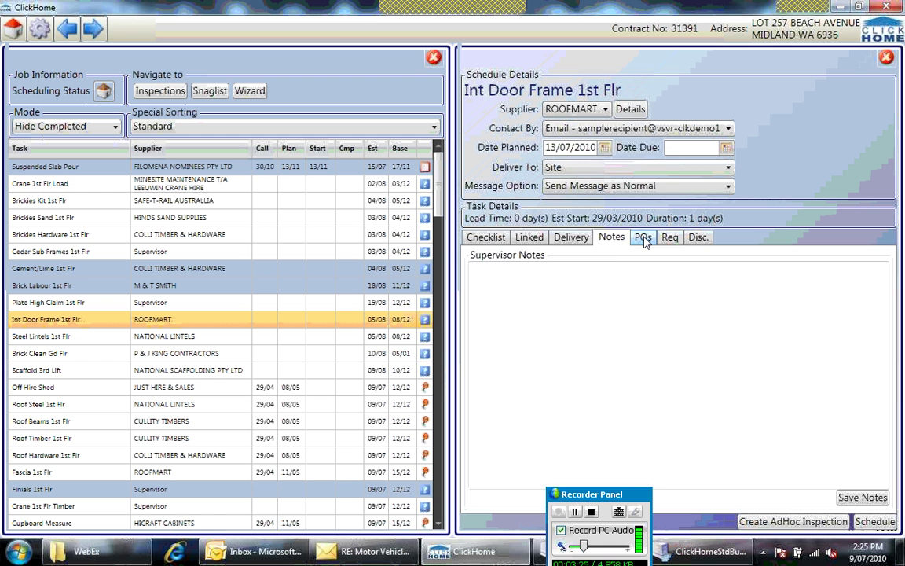
click(640, 238)
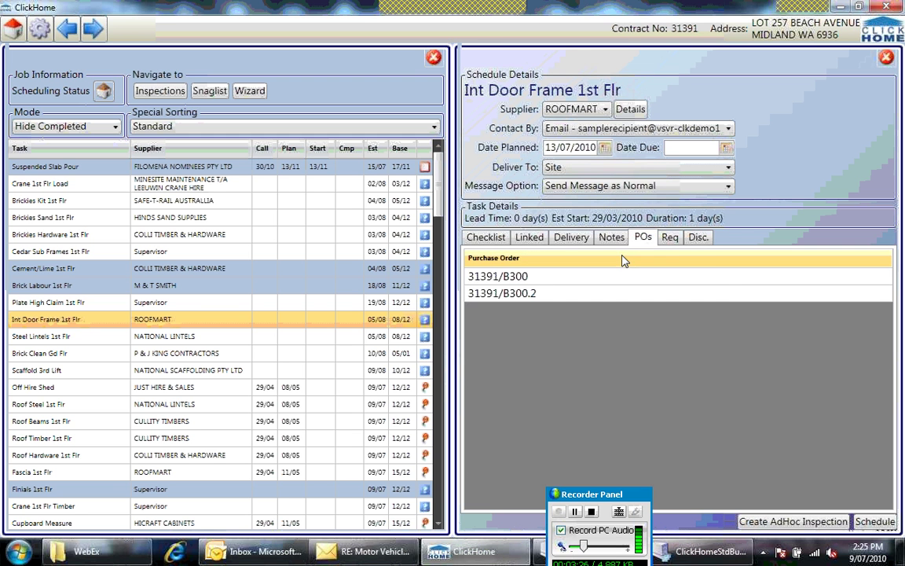
click(670, 238)
click(699, 238)
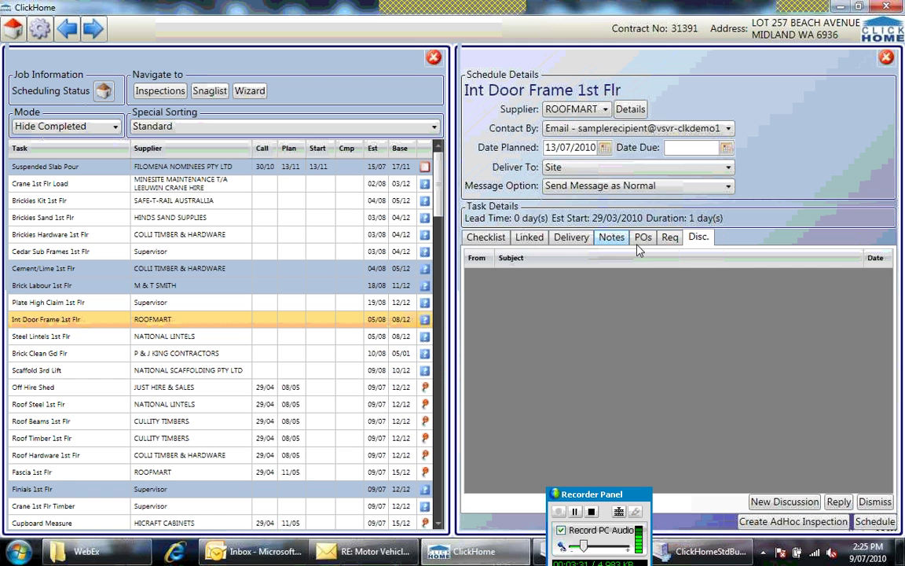
click(481, 237)
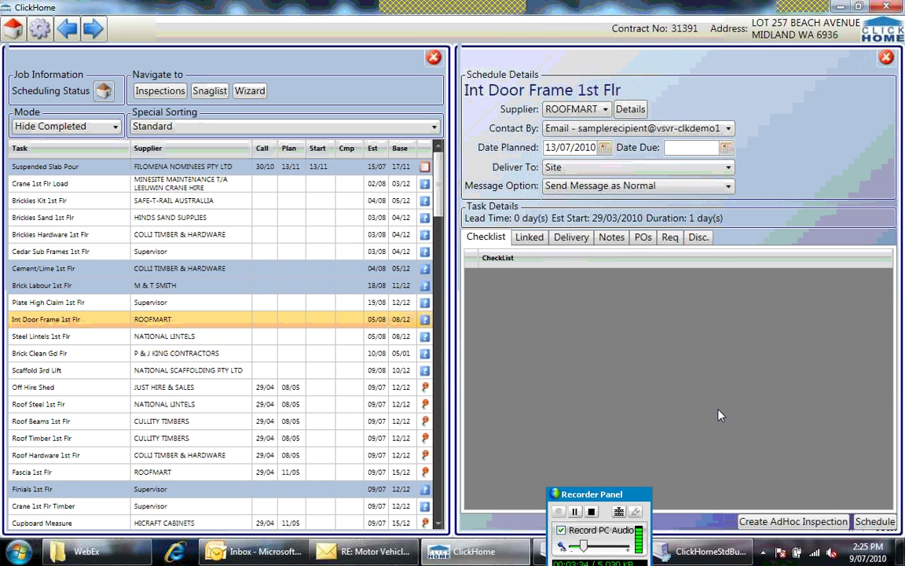
Open ROOFMART's supplier details and list its scheduled and assigned tasks
click(631, 109)
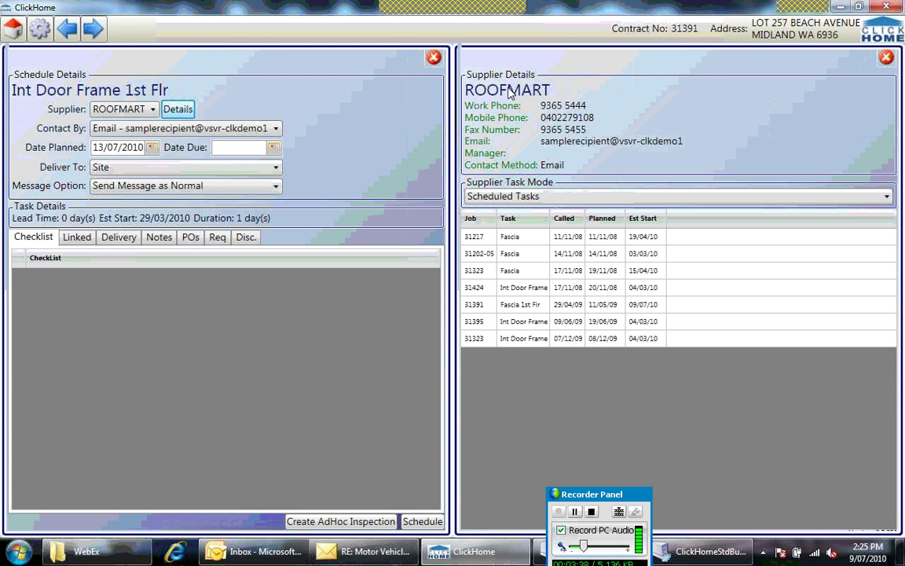
click(669, 271)
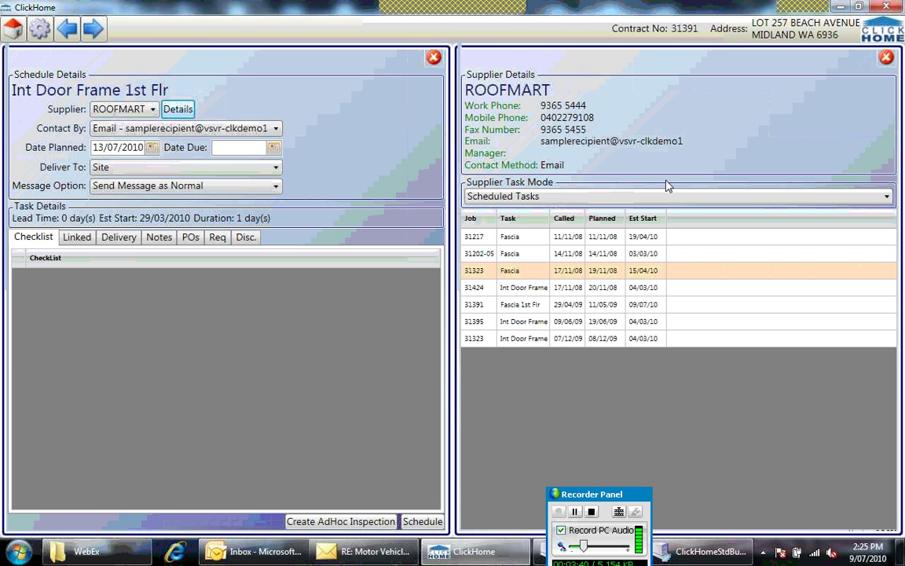
click(530, 235)
click(556, 340)
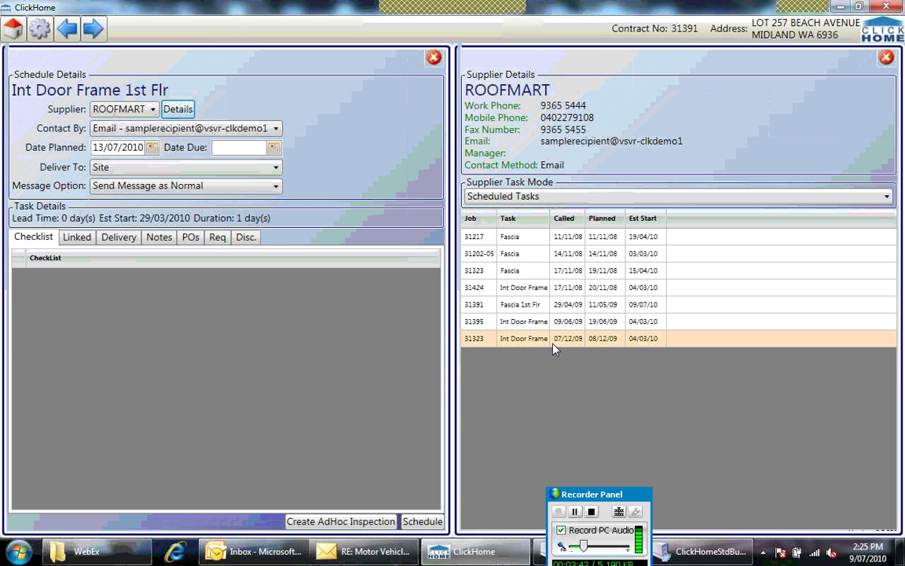
click(619, 255)
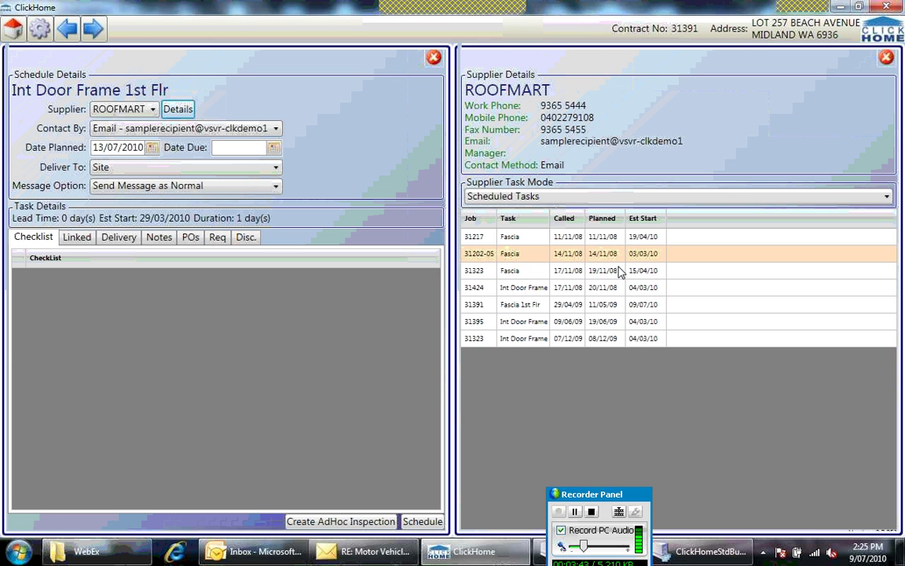
click(617, 204)
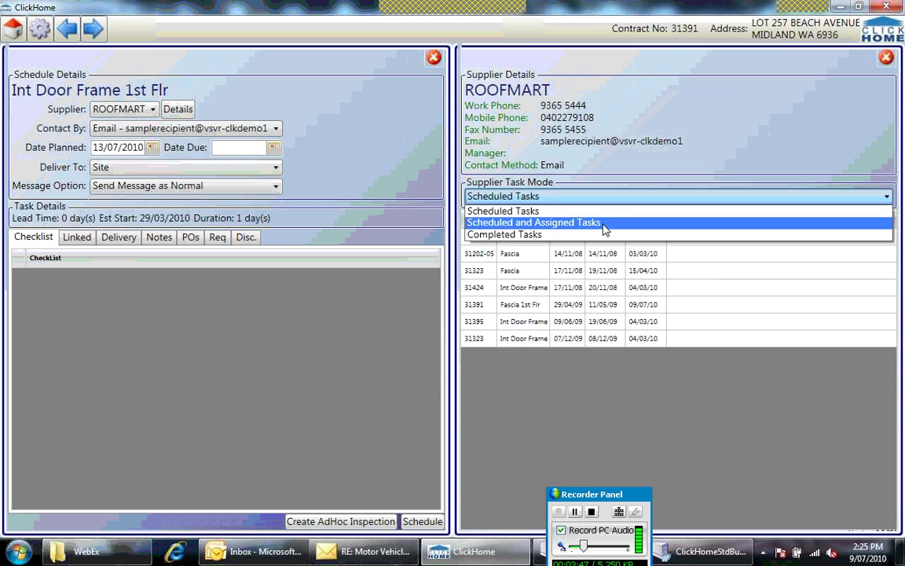
click(605, 226)
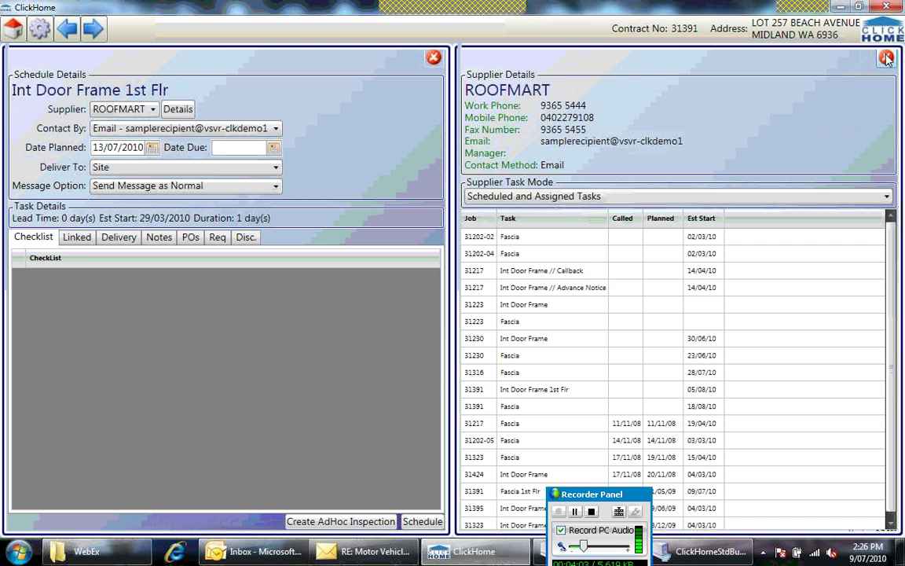
Navigate back through the visited screens to the home overview and forward again to ROOFMART's supplier details
click(69, 31)
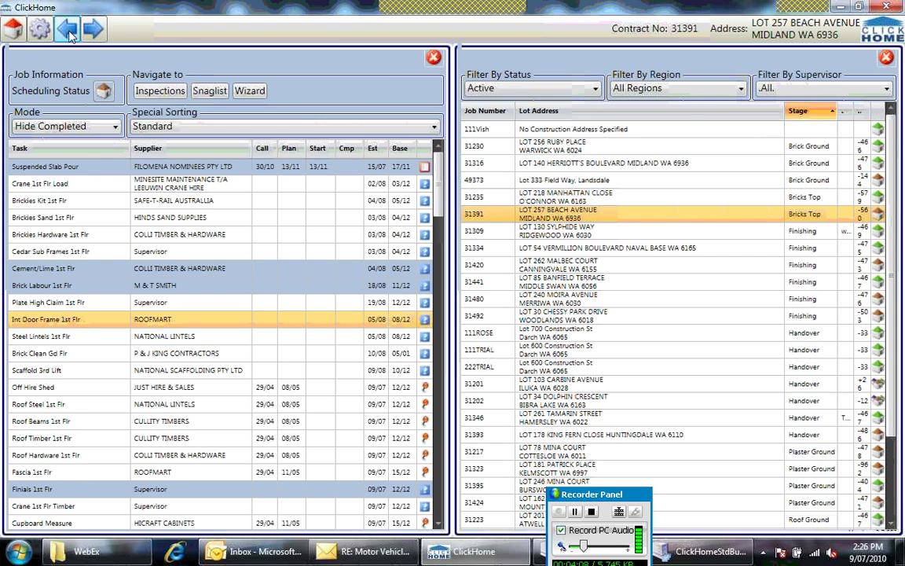
click(69, 33)
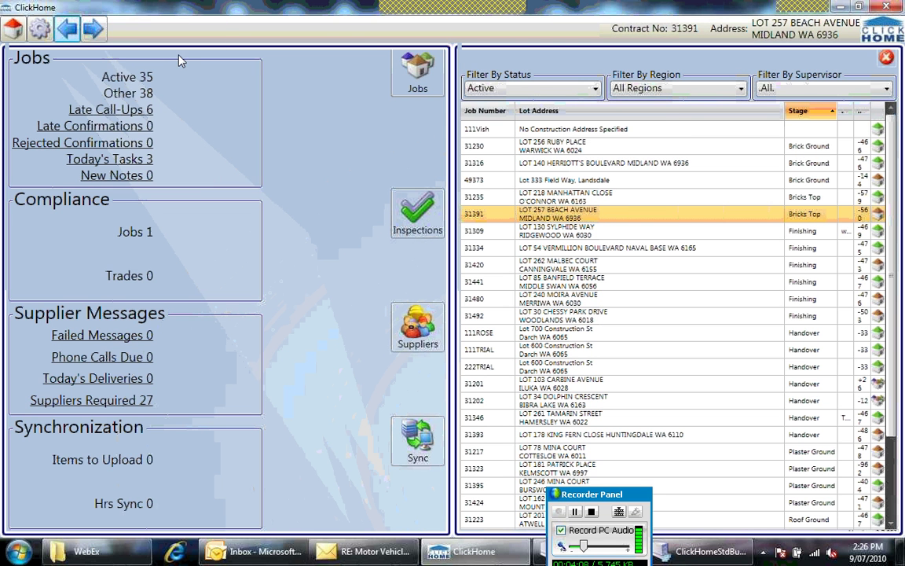
click(94, 29)
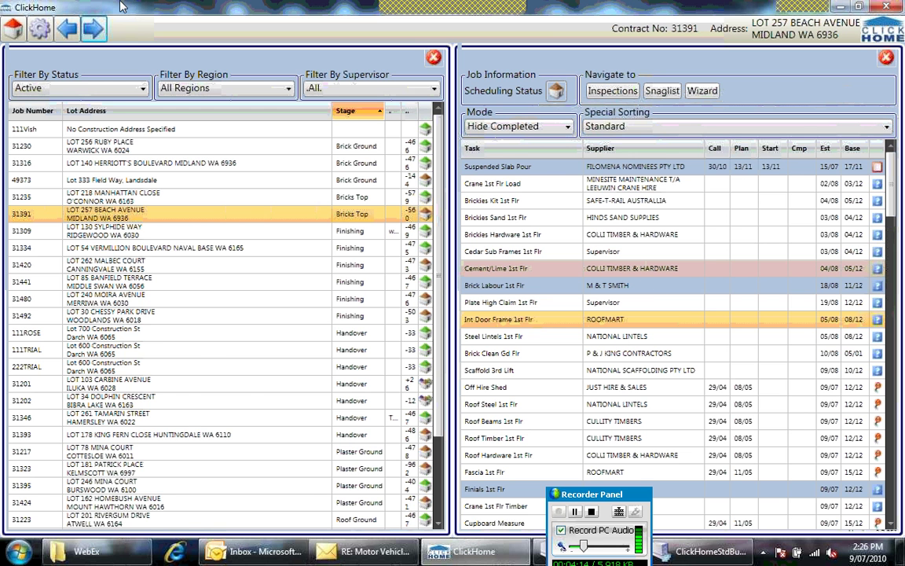
click(94, 31)
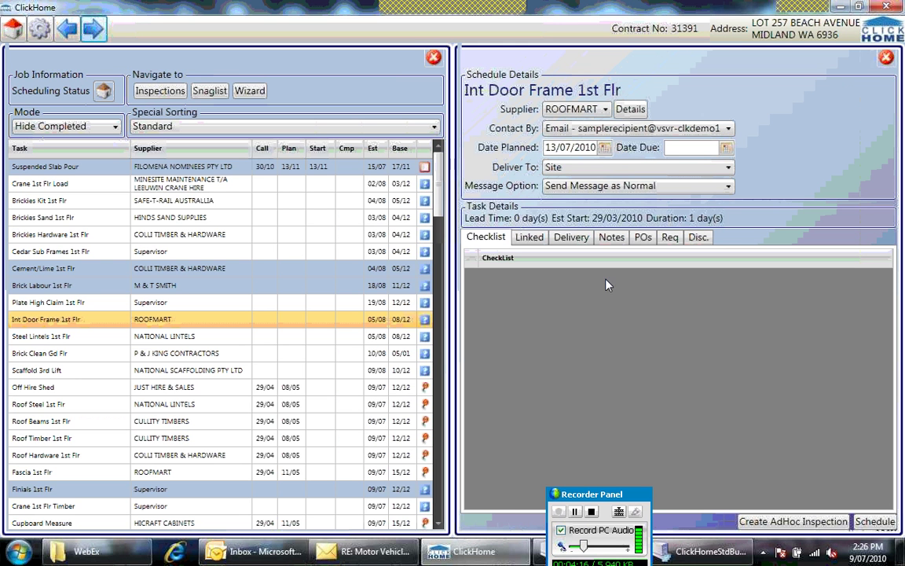
click(94, 30)
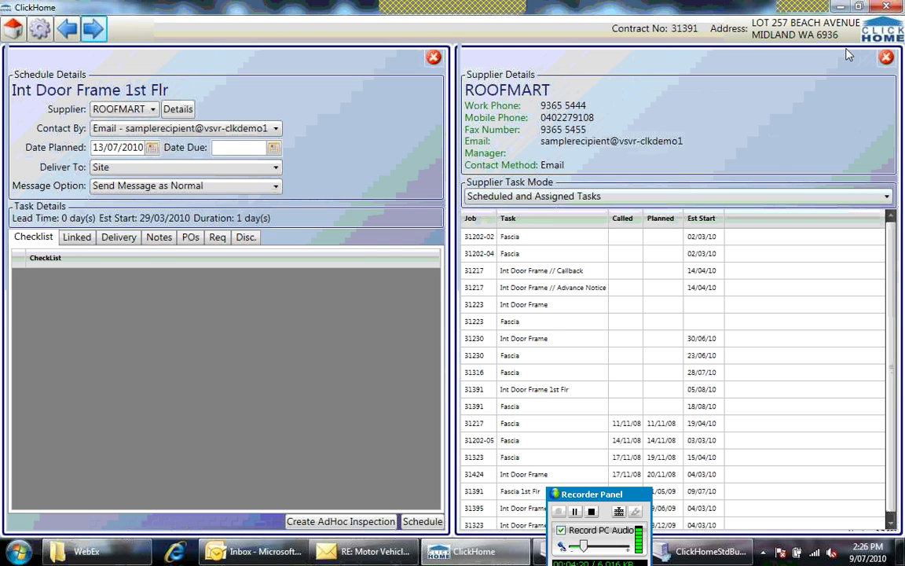
Close the supplier details and schedule the Int Door Frame 1st Flr task
click(886, 58)
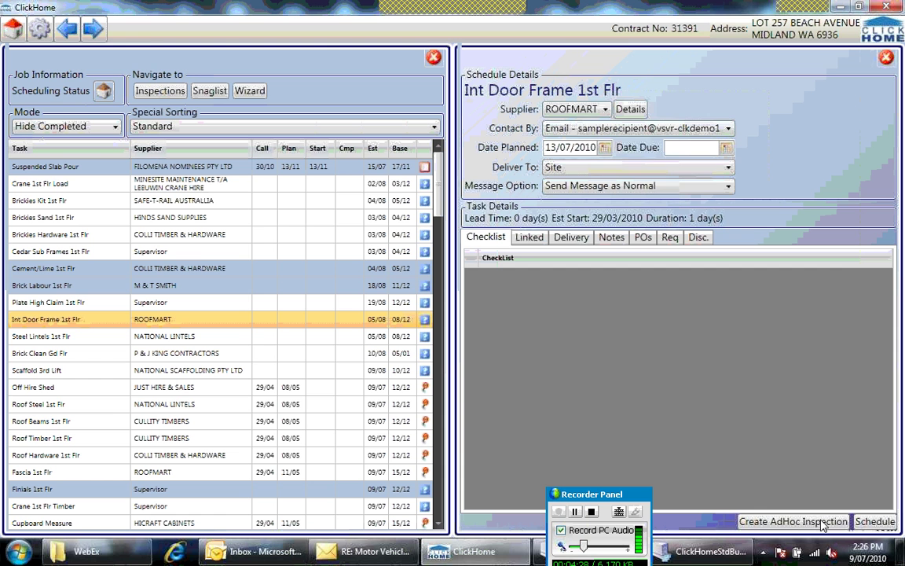
click(876, 522)
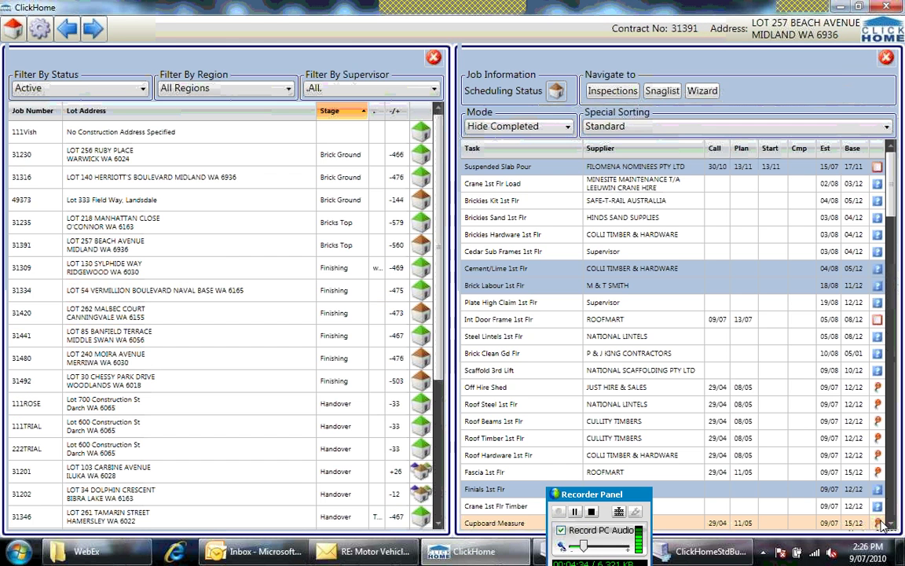
Mark the Int Door Frame 1st Flr task complete with start date 8/07/2010 and completion date 9/07/2010
right_click(879, 324)
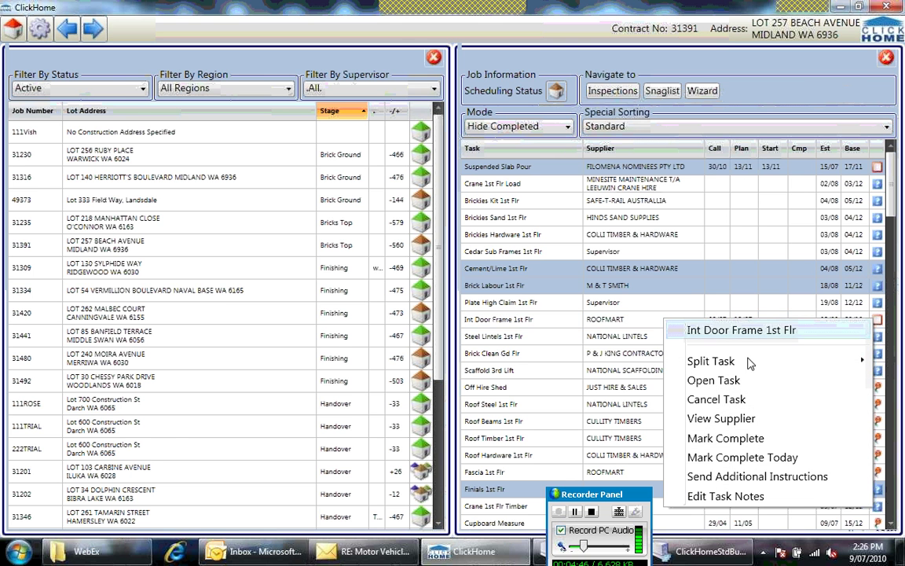
click(731, 439)
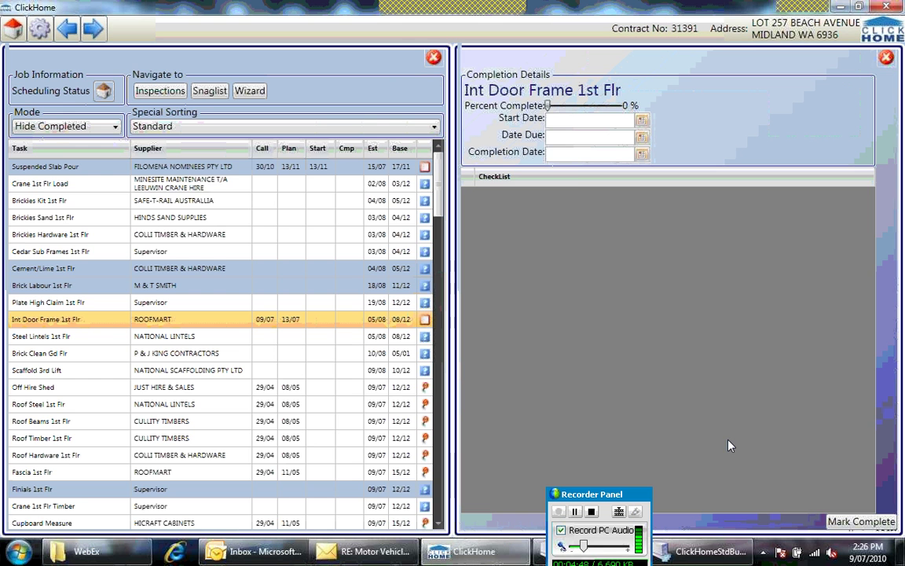
click(642, 121)
click(673, 191)
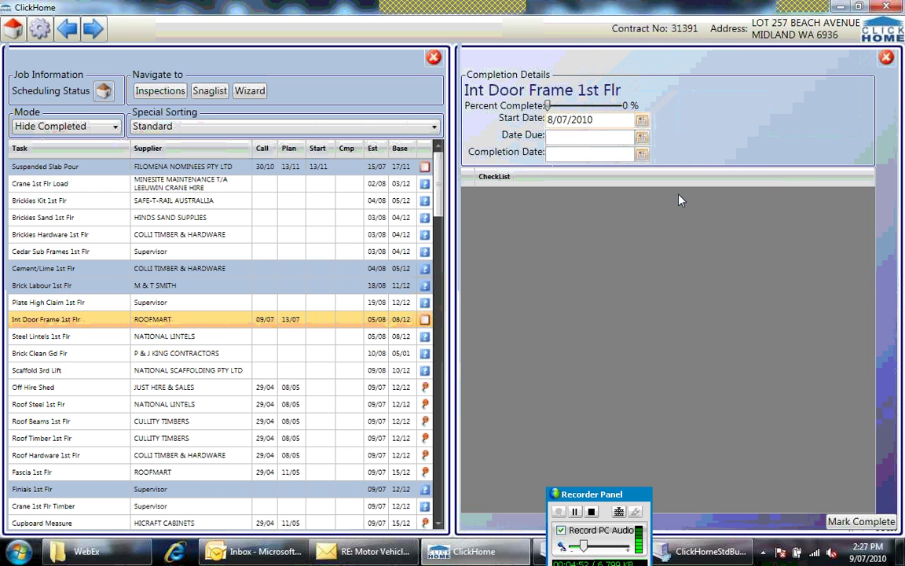
click(642, 155)
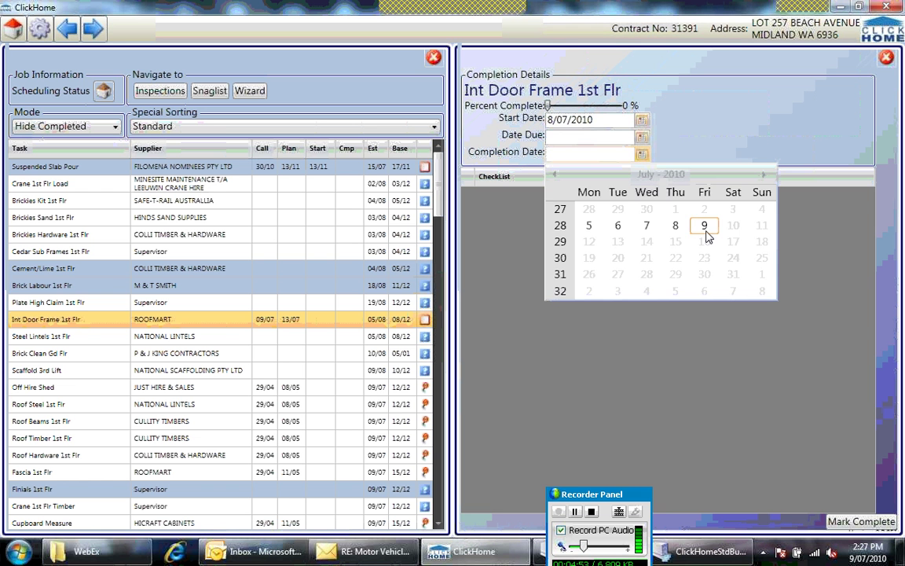
click(705, 226)
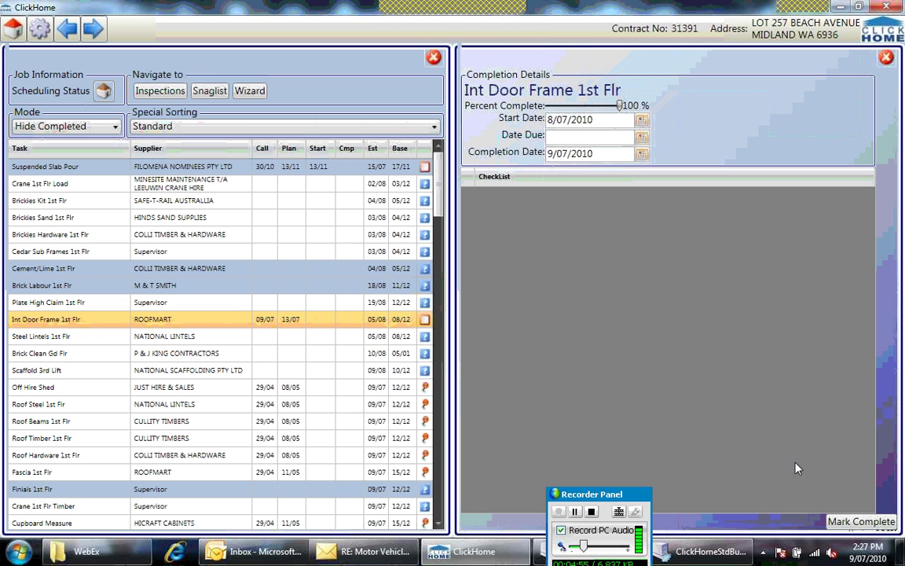
click(859, 517)
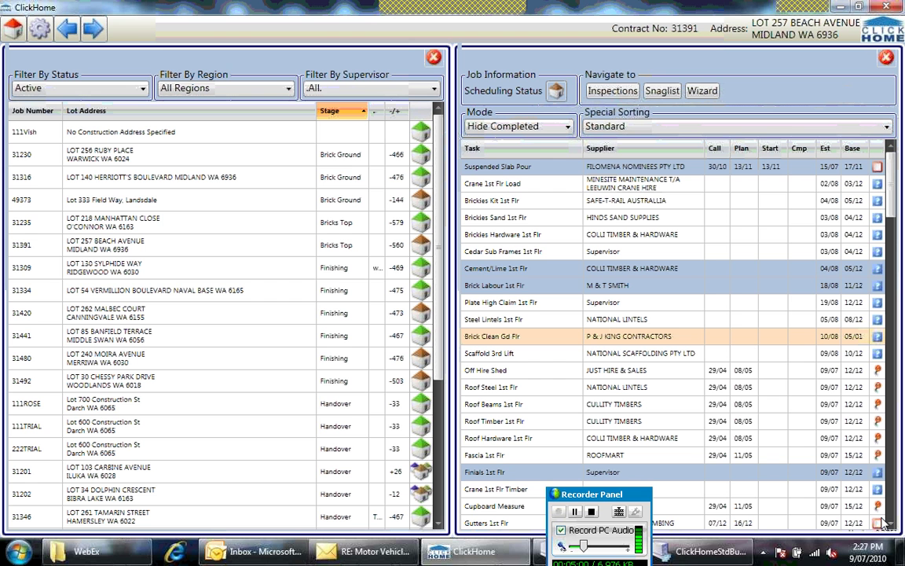
Mark the Suspended Slab Pour task complete as of today
click(879, 174)
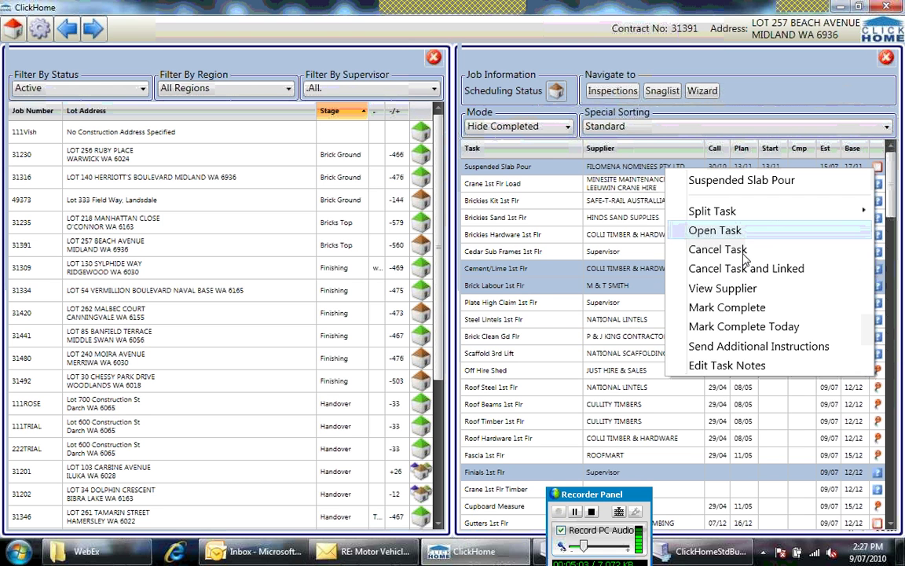
click(745, 330)
click(468, 323)
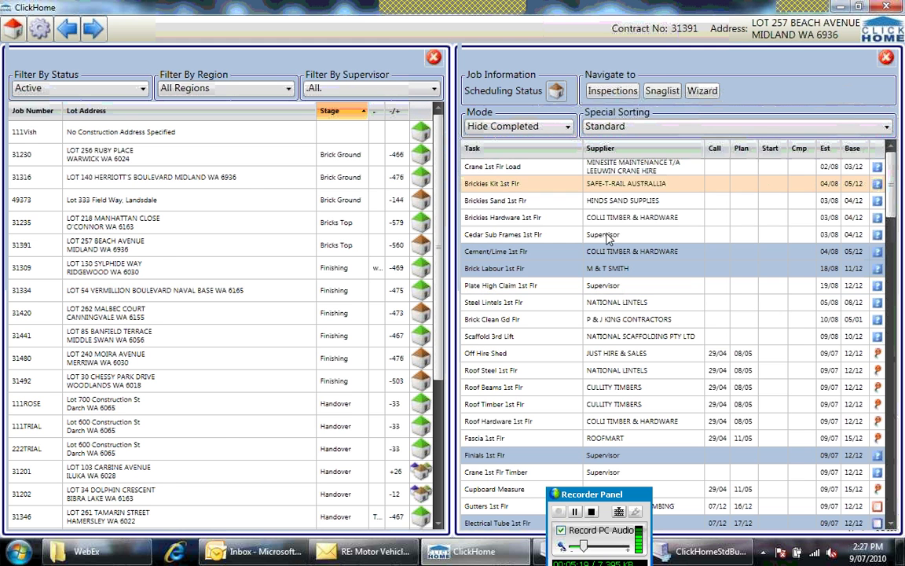
Open the job's wizard and review its notes, discussions and active tasks, including the Gutters 1st Flr and Electrical Tube 1st Flr checklists
click(707, 92)
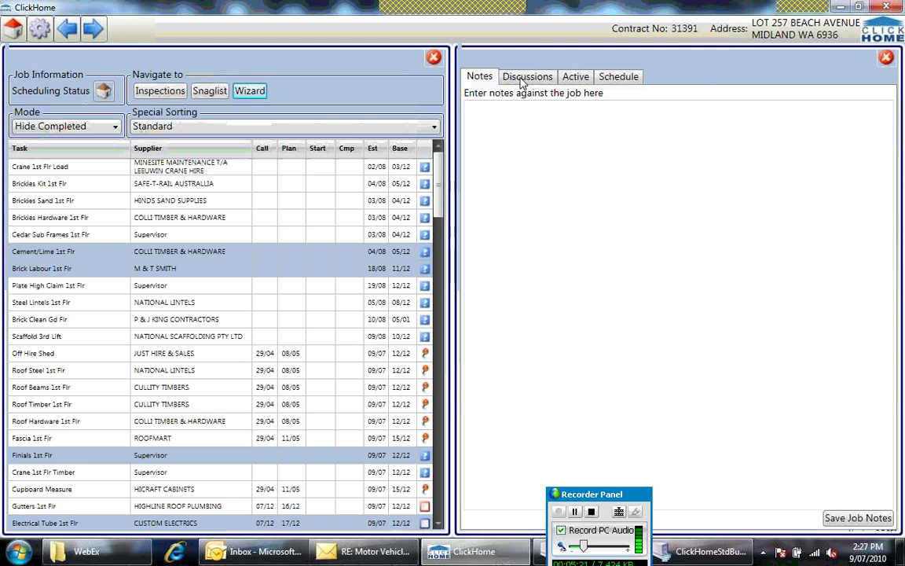
click(523, 78)
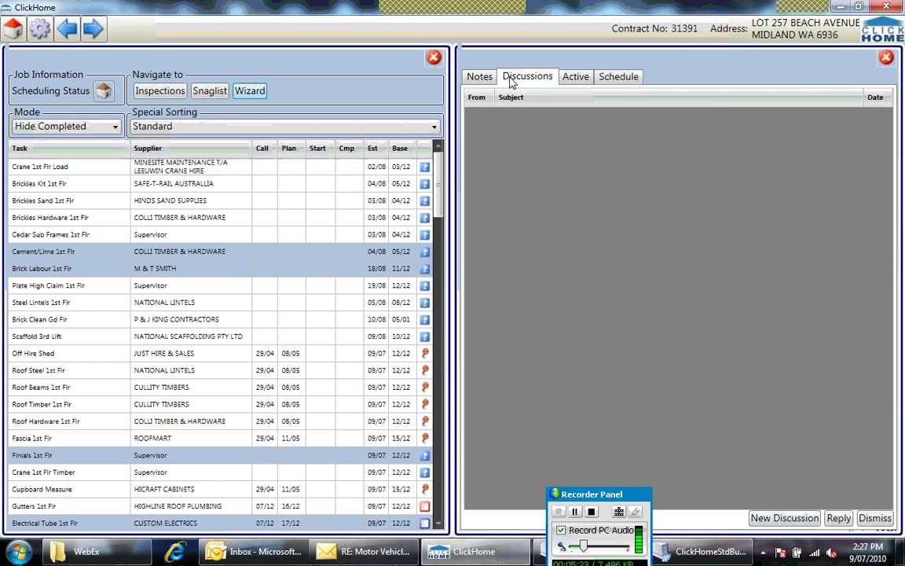
click(580, 77)
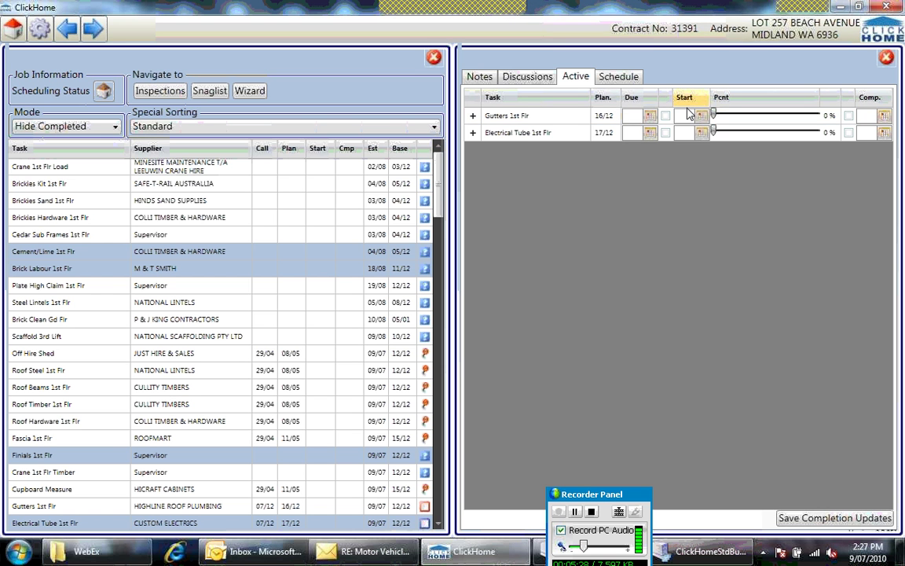
click(474, 118)
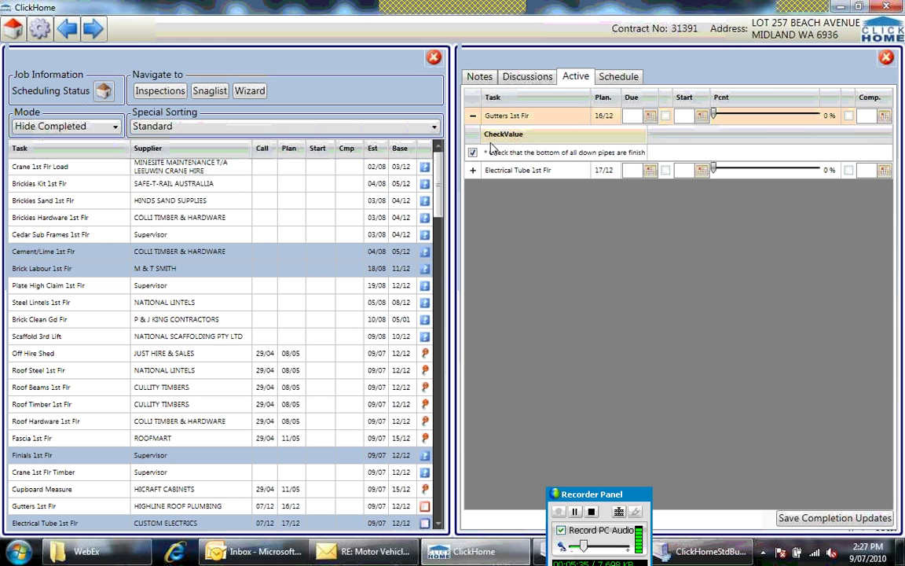
click(473, 115)
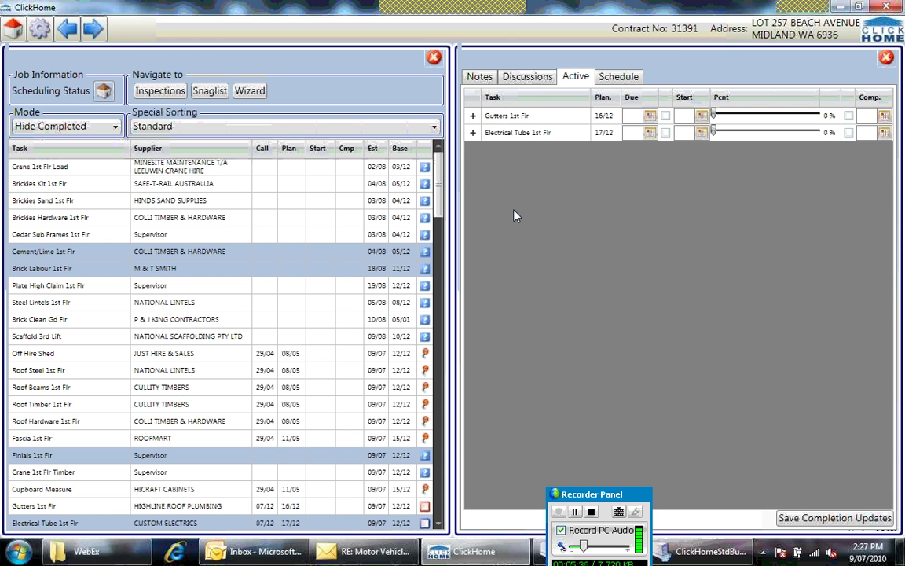
click(473, 132)
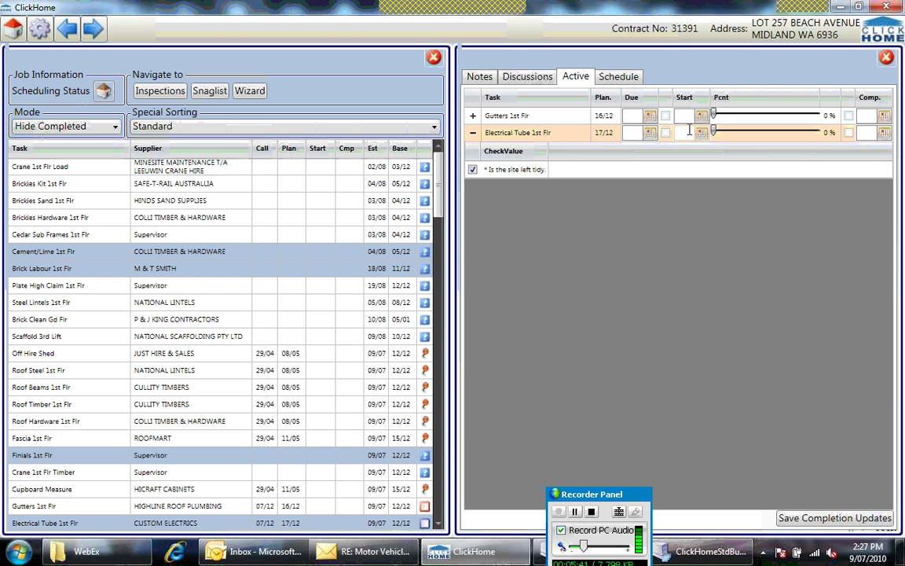
click(526, 169)
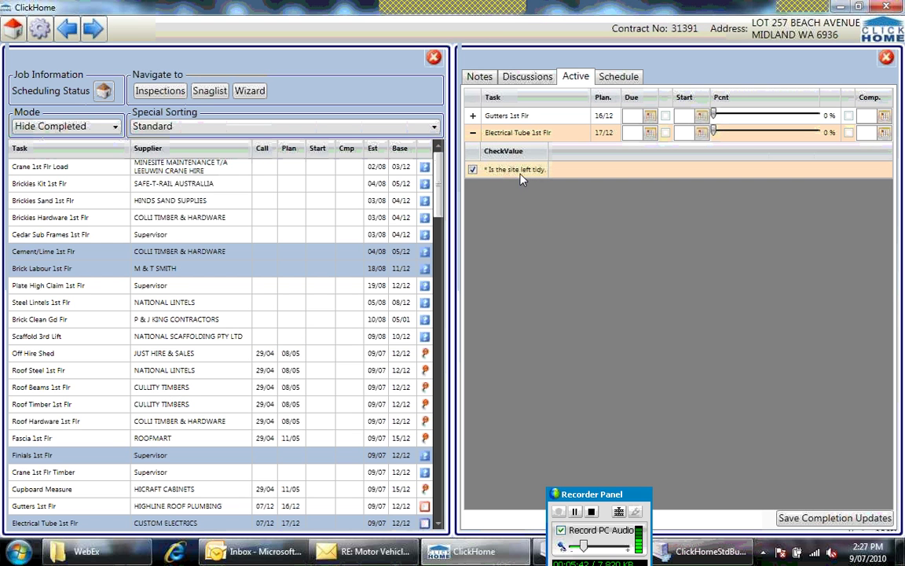
click(659, 157)
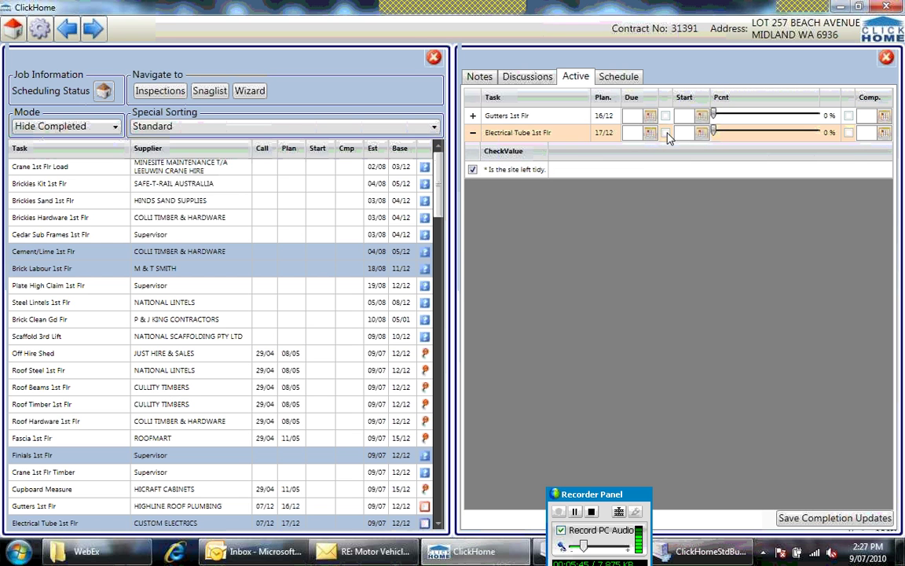
Mark the active Electrical Tube 1st Flr task as started and completed today, and save the completion updates
click(666, 133)
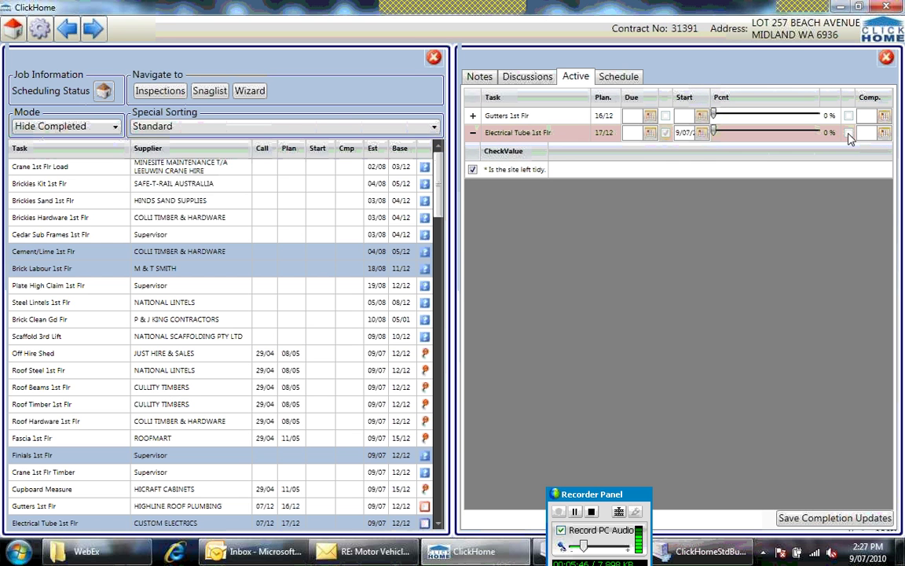
click(771, 130)
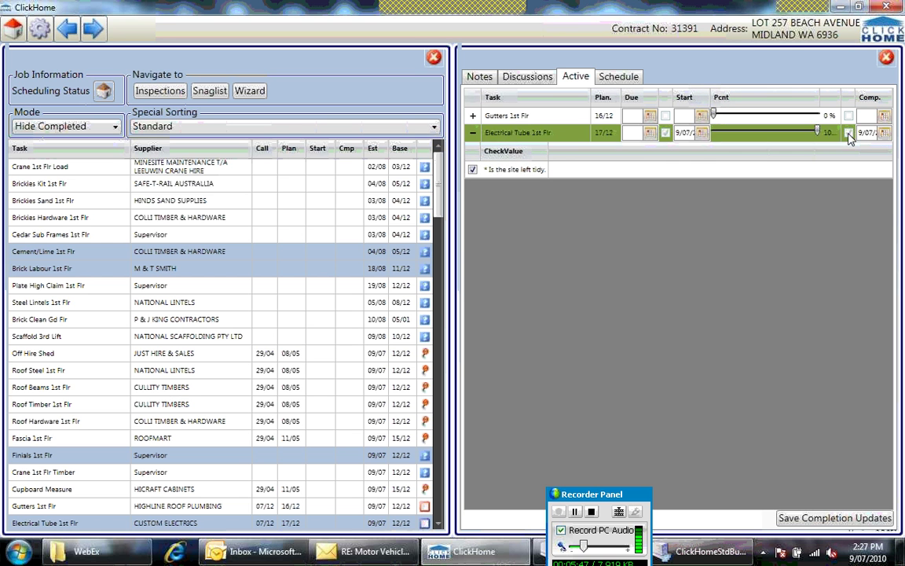
click(826, 522)
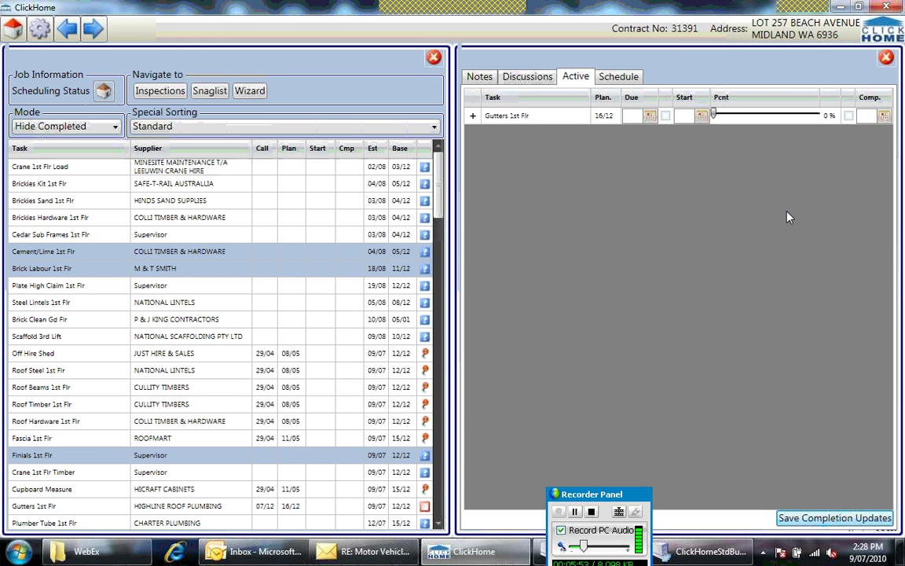
Mark the Gutters 1st Flr task as started today, set it to 50% complete, and save the completion updates
click(588, 121)
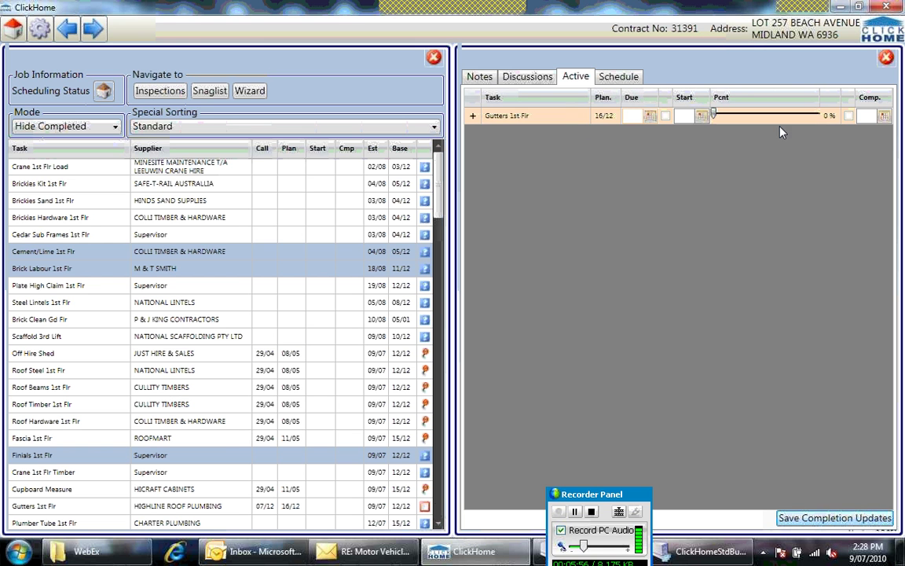
click(666, 116)
drag(714, 115, 752, 114)
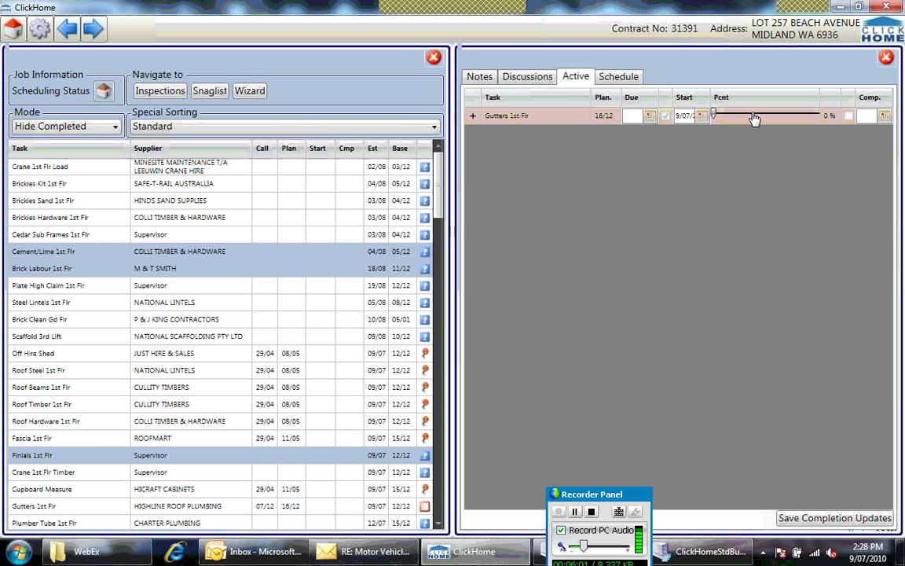
click(761, 117)
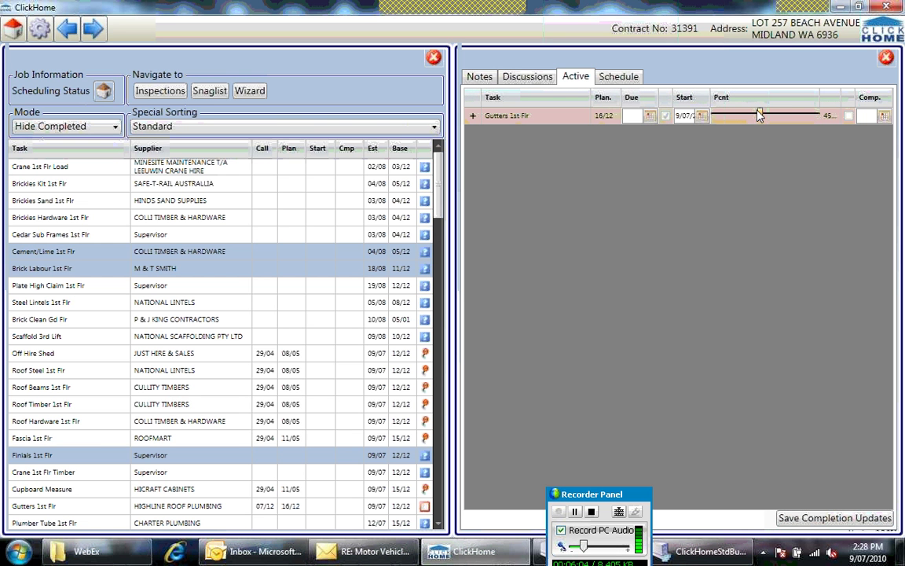
drag(764, 116, 768, 114)
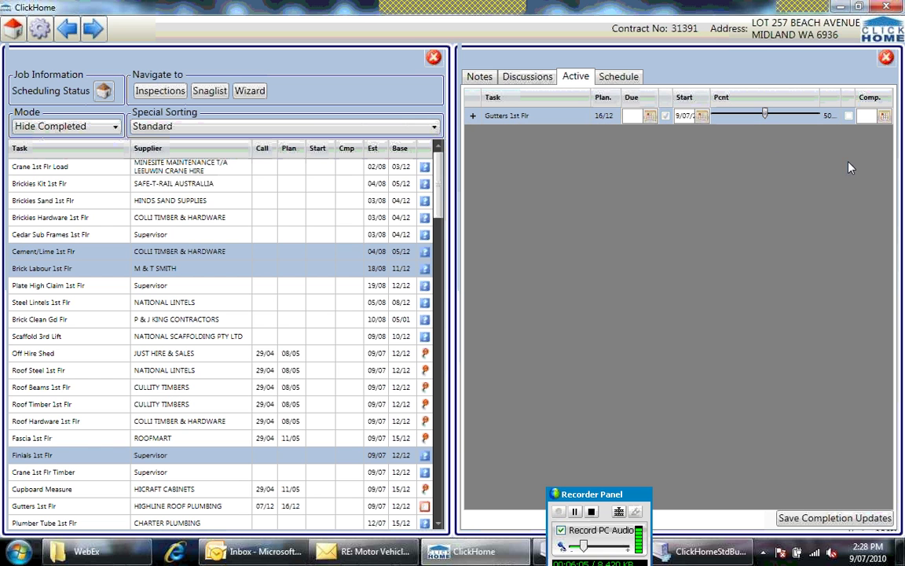
click(837, 518)
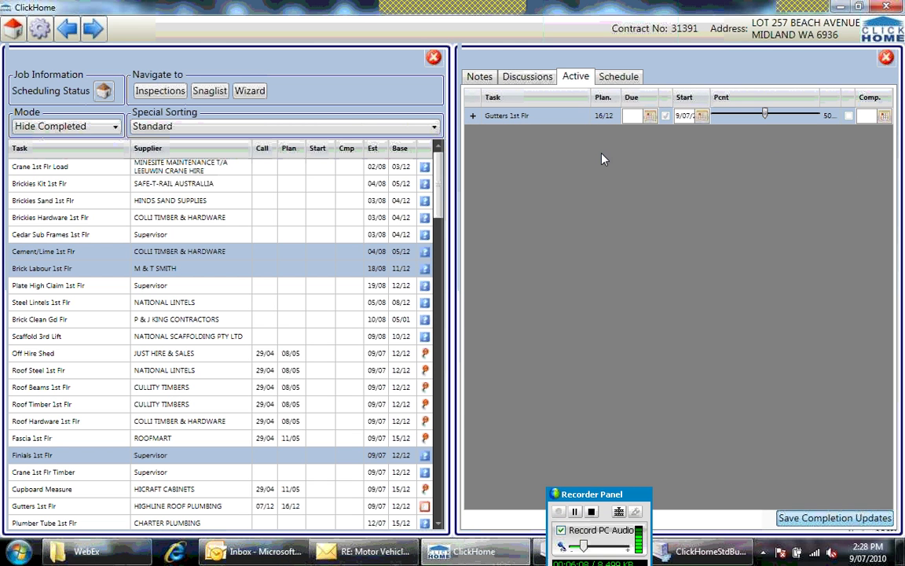
Select Crane 1st Flr Load, Brickies Kit 1st Flr, Brickies Sand 1st Flr and Brickies Hardware 1st Flr in the wizard's list of tasks to schedule
click(618, 78)
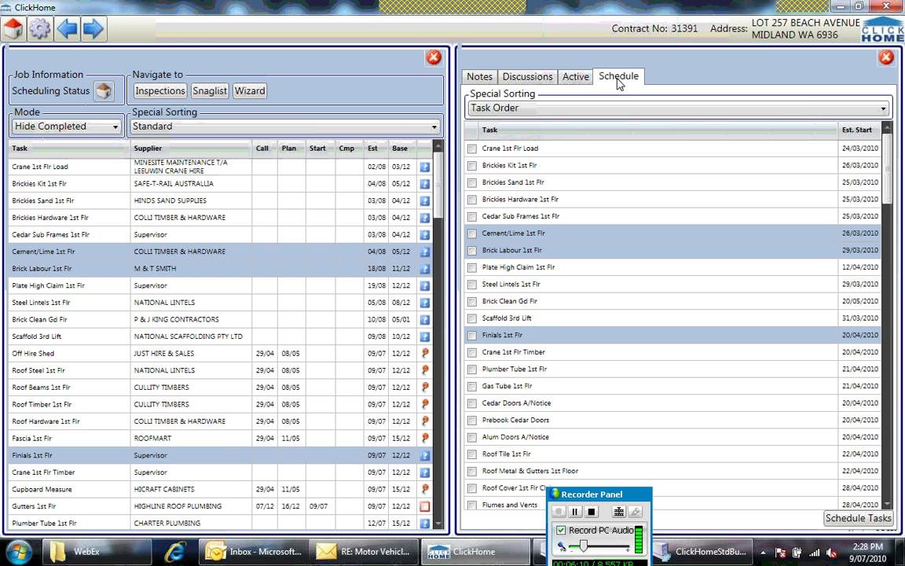
click(473, 148)
click(472, 166)
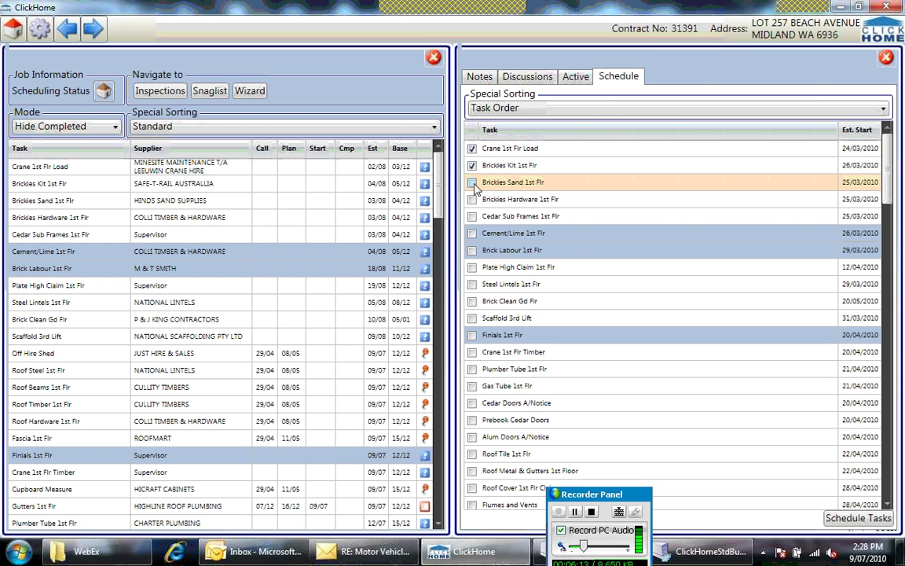
click(473, 182)
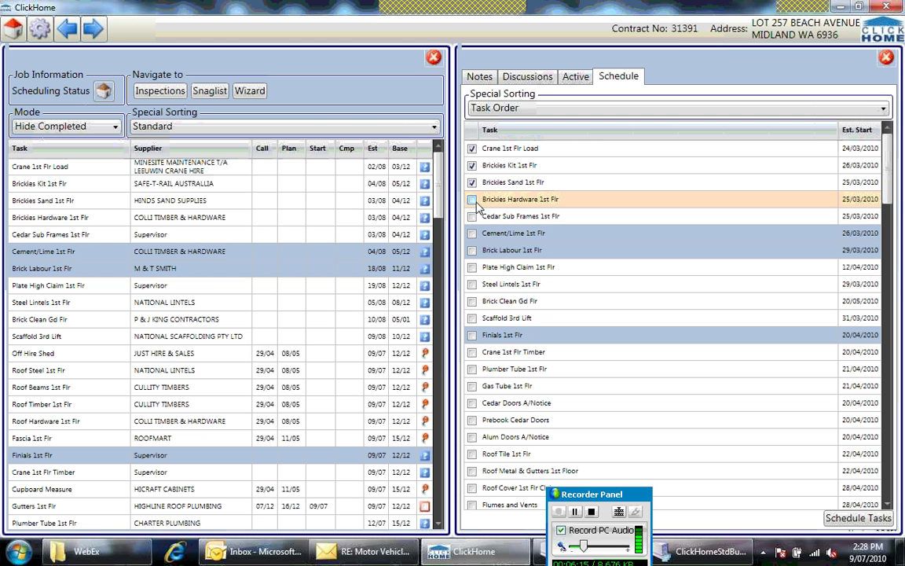
click(472, 201)
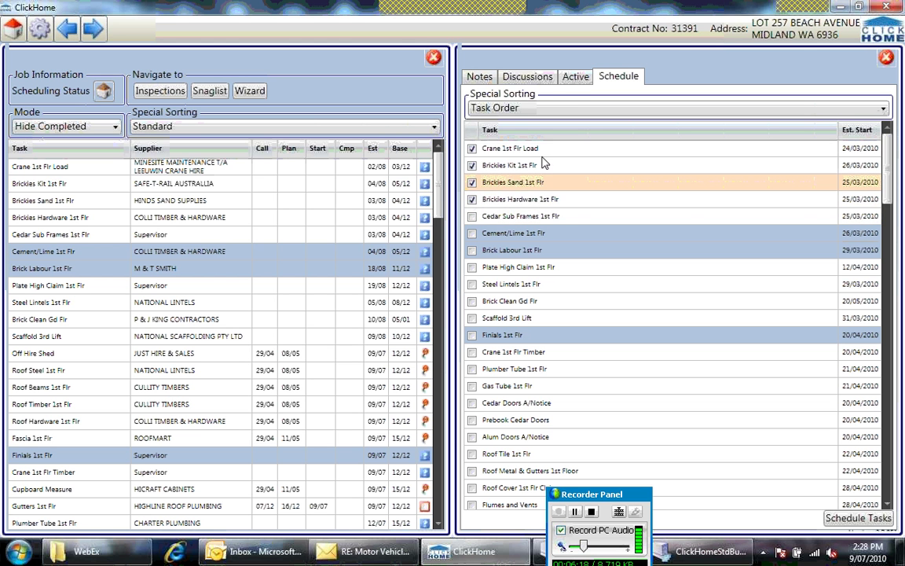
click(582, 234)
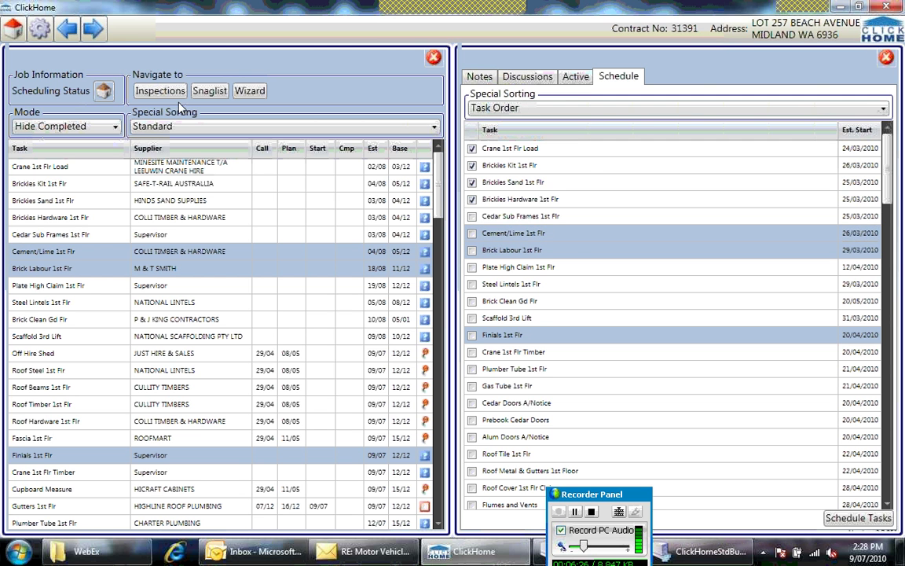
Return to the home overview, list the active jobs and open the details of the same Midland job
click(12, 29)
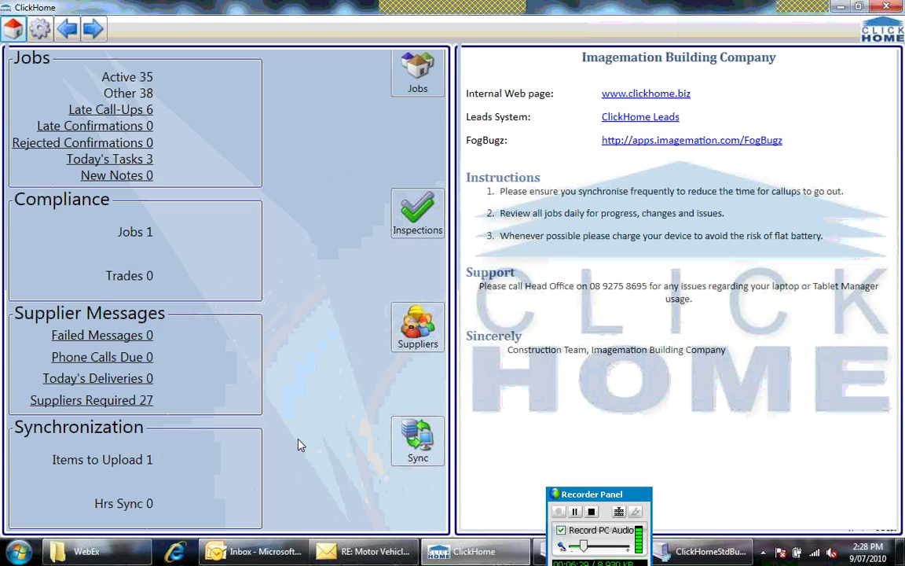
click(422, 72)
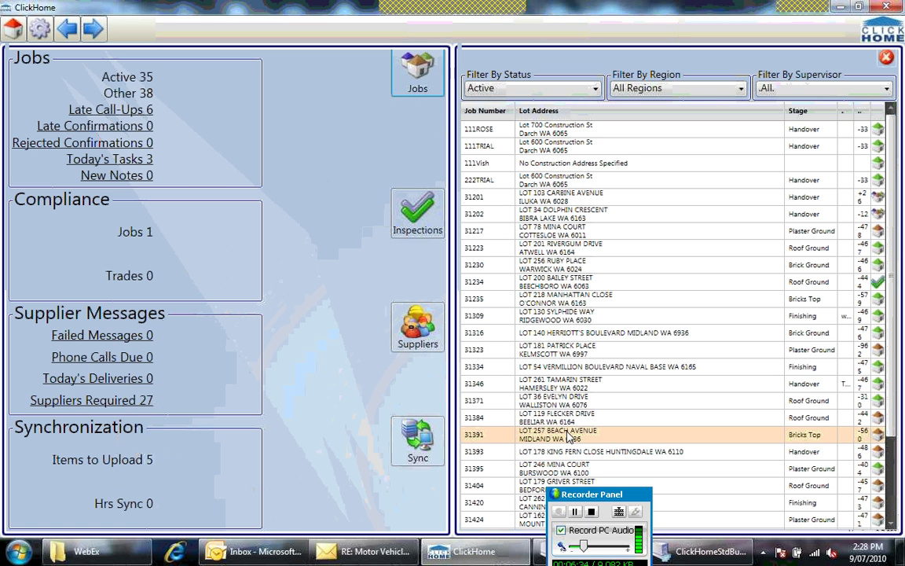
click(472, 438)
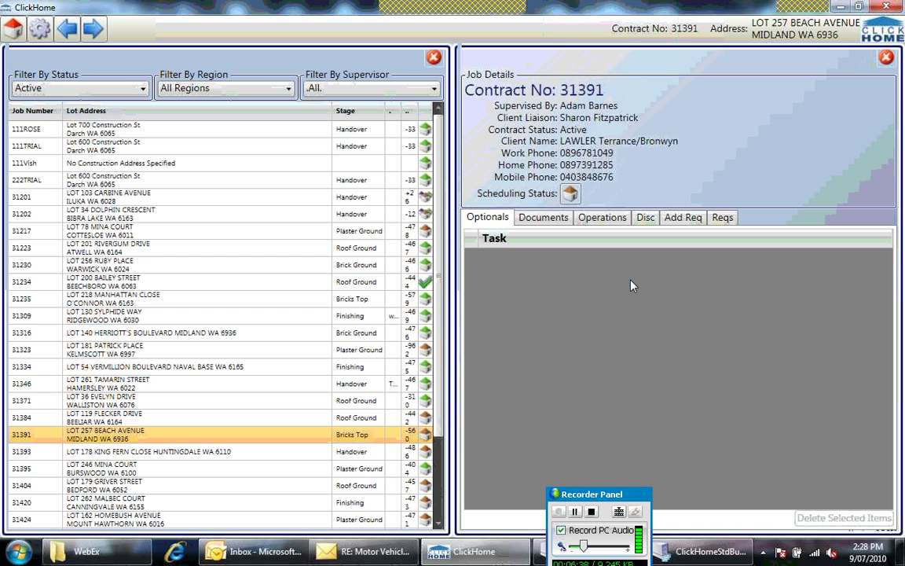
List the job's documents and open the signed Final Plans for viewing
click(543, 218)
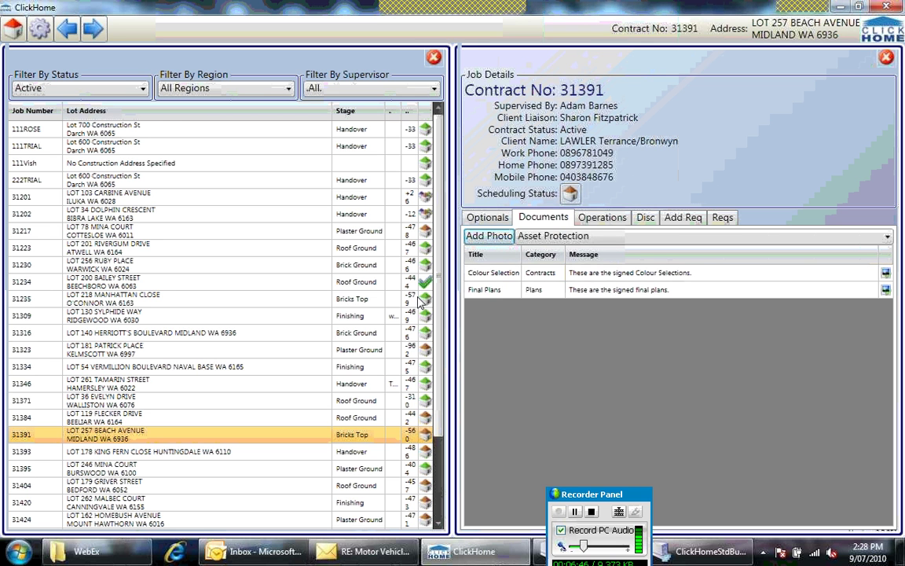
click(499, 278)
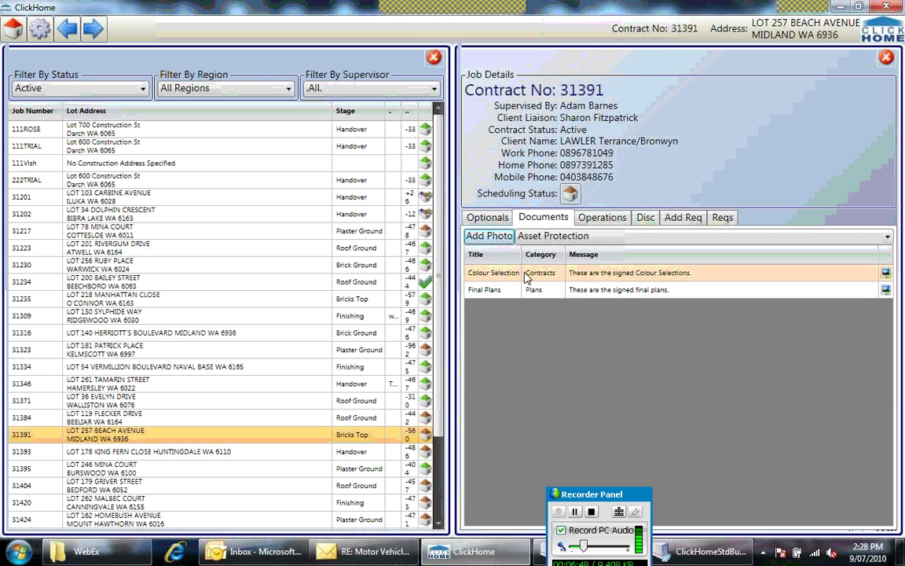
click(775, 289)
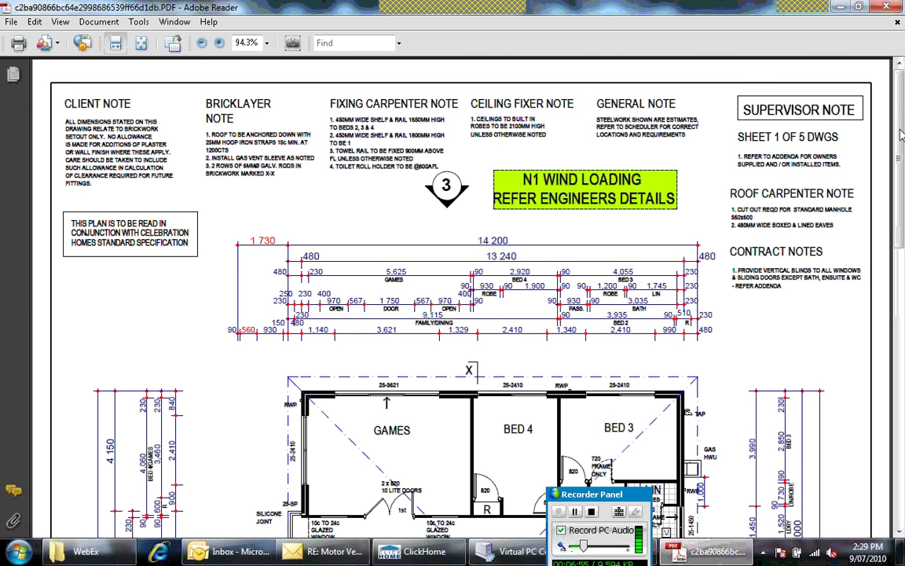
Look over the floor plan and its dimensions in the Final Plans document, and close it to return to ClickHome
scroll(902, 135, down, 2)
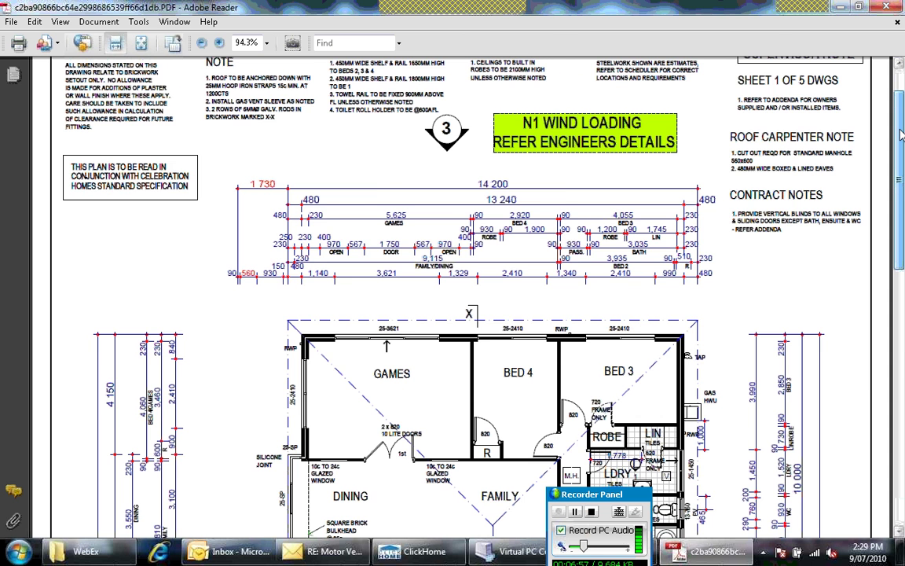
drag(901, 135, 894, 256)
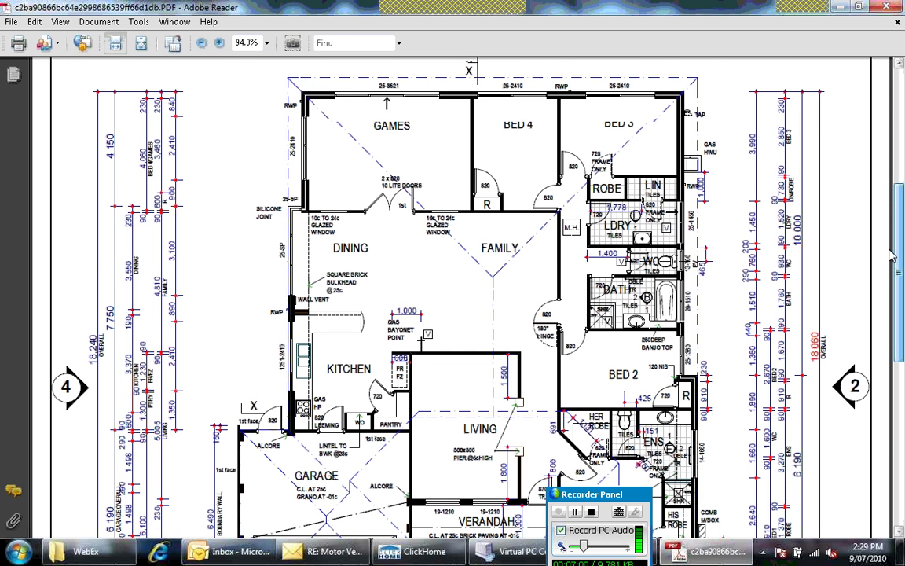
scroll(894, 255, up, 6)
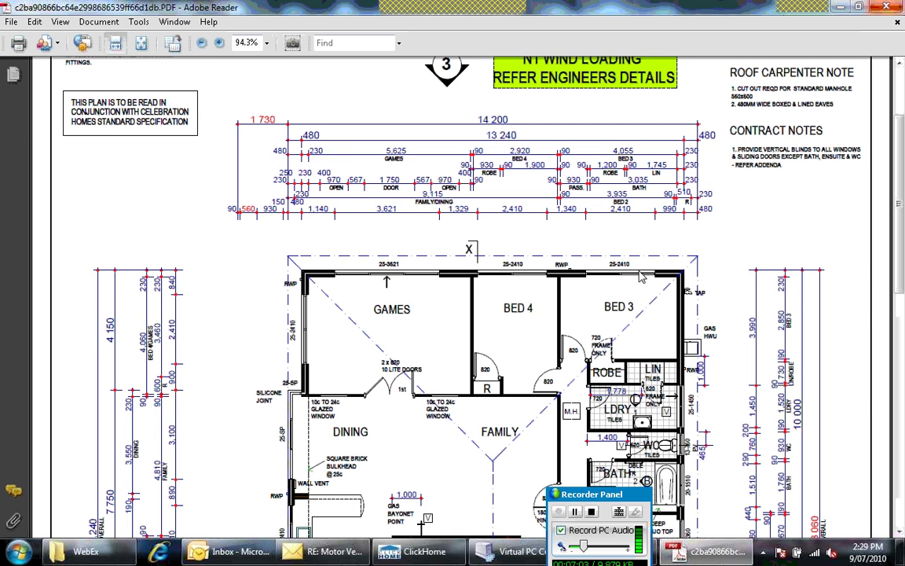
key(alt+F4)
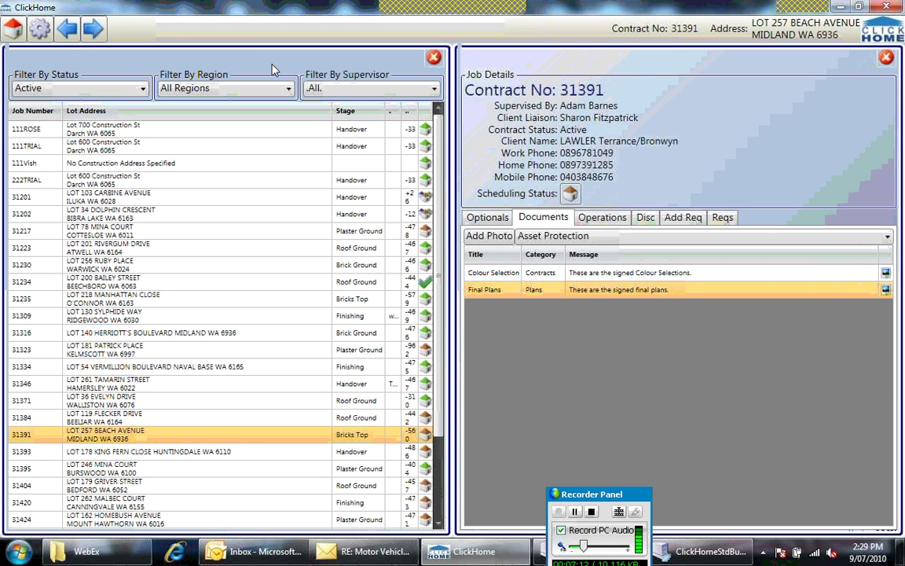
Open the Ridgewood job's task list, add the note "This is where the note goes." to the Painter 2 task, and save it
click(426, 315)
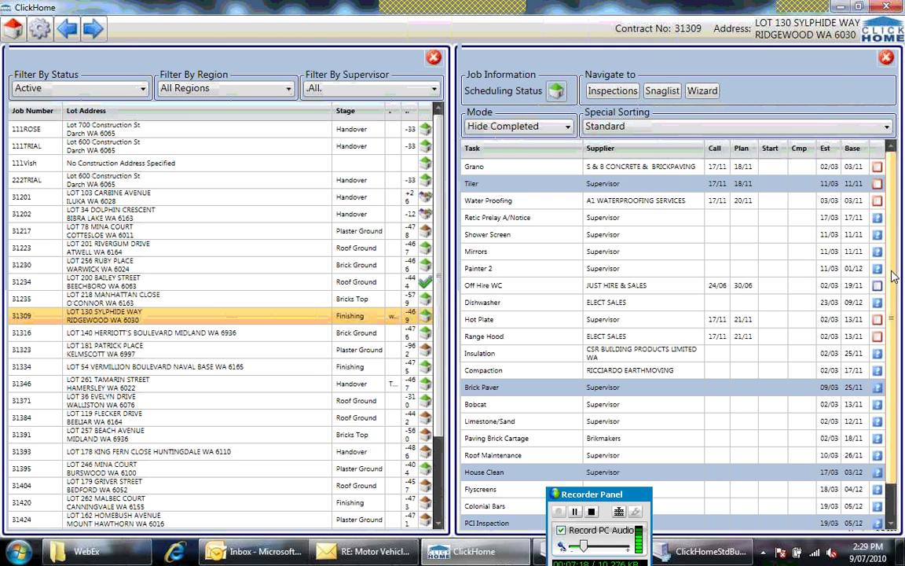
right_click(792, 268)
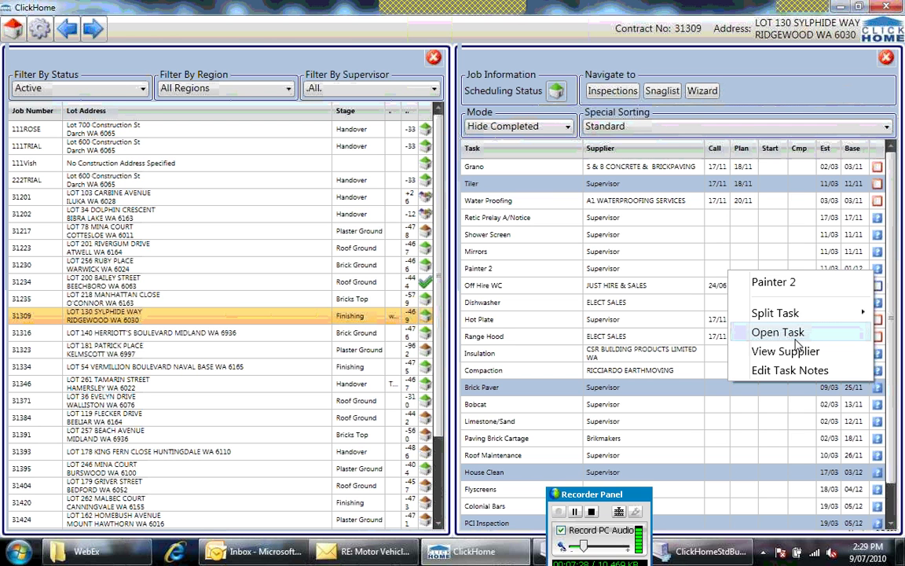
click(793, 374)
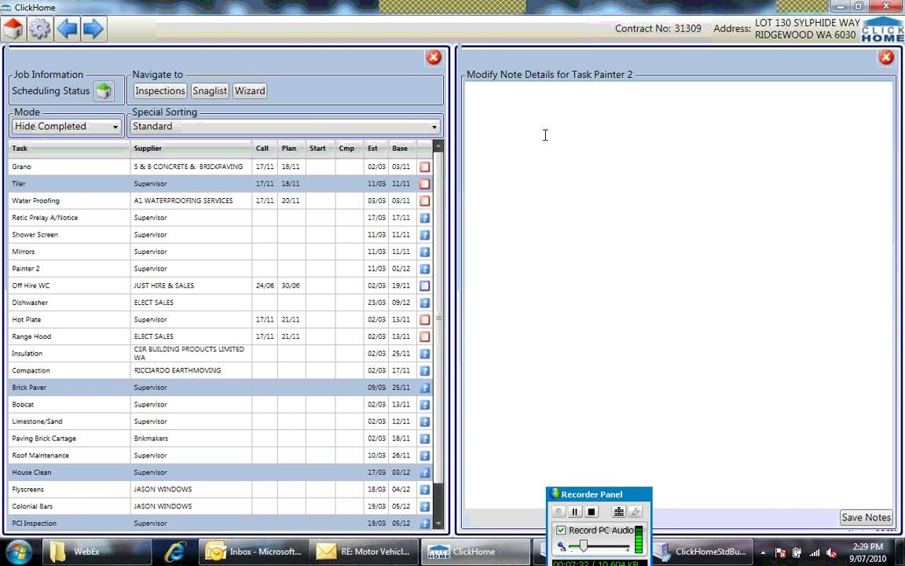
click(546, 135)
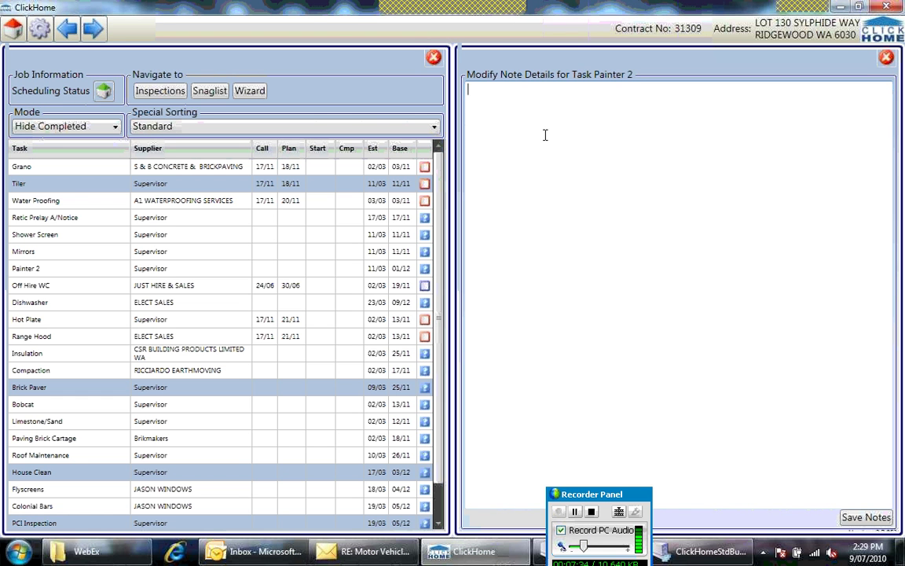
text(This is )
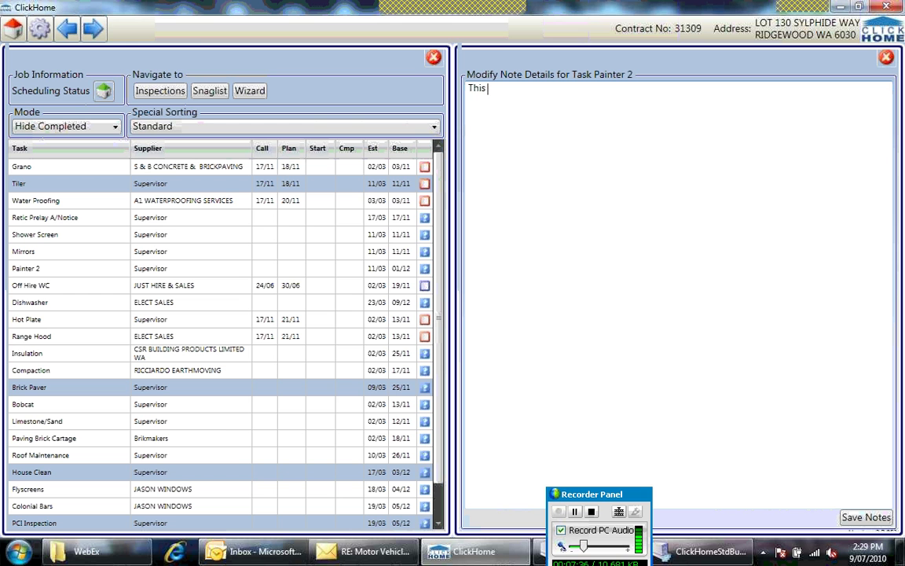
text(where the note goes.)
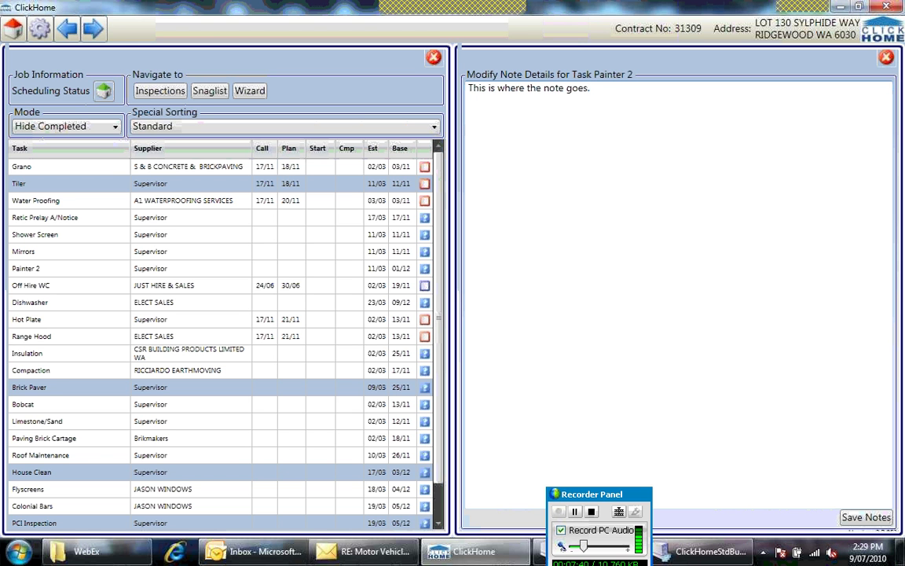
click(866, 516)
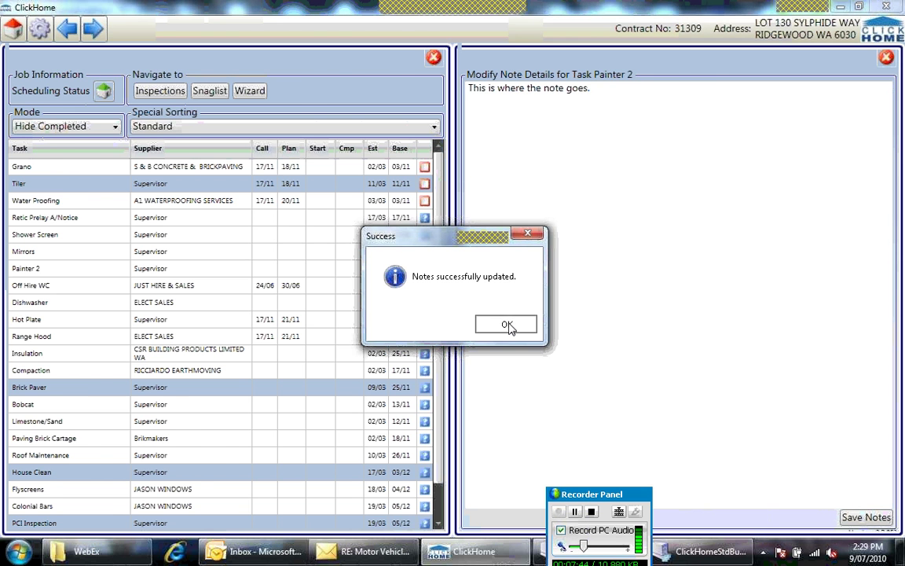
click(505, 323)
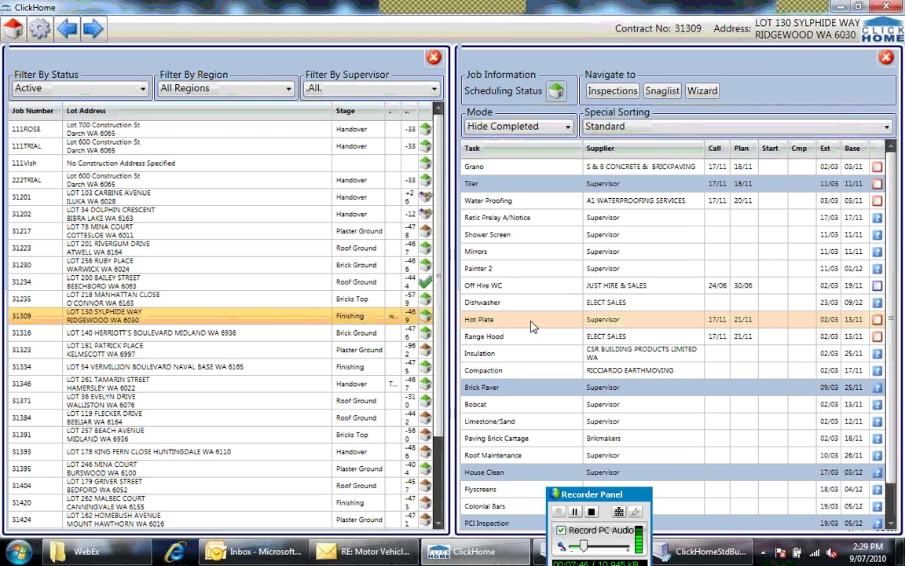
View the application's preferences, covering transfer, callup and job settings, and return to the home overview
click(37, 30)
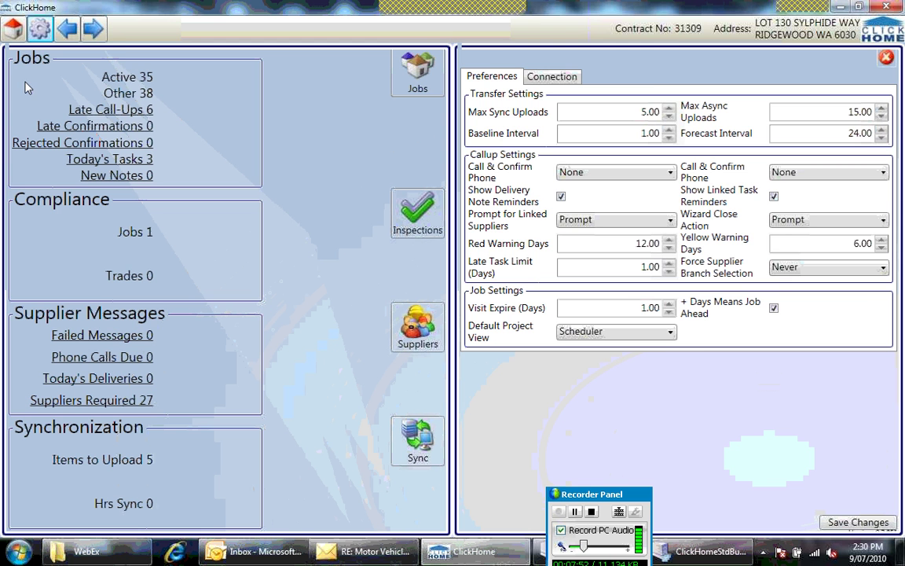
click(11, 30)
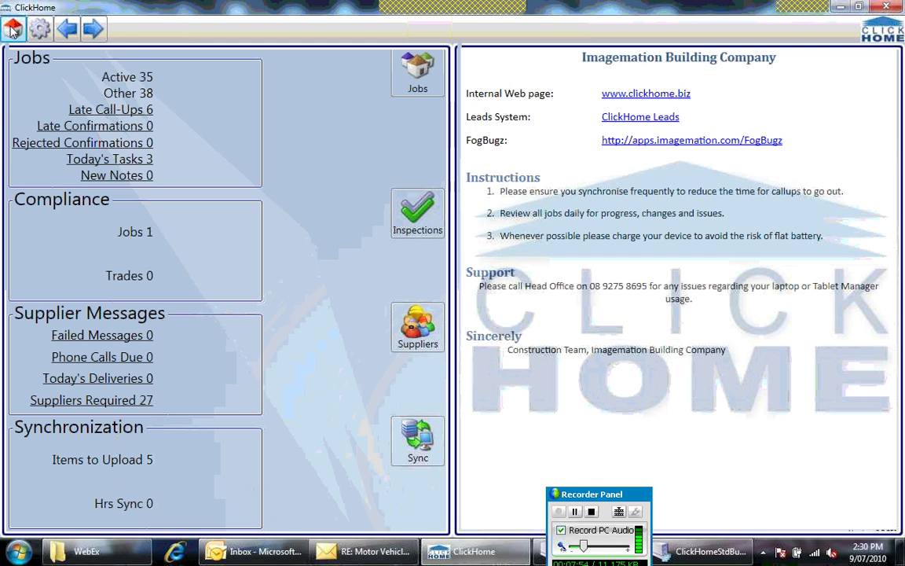